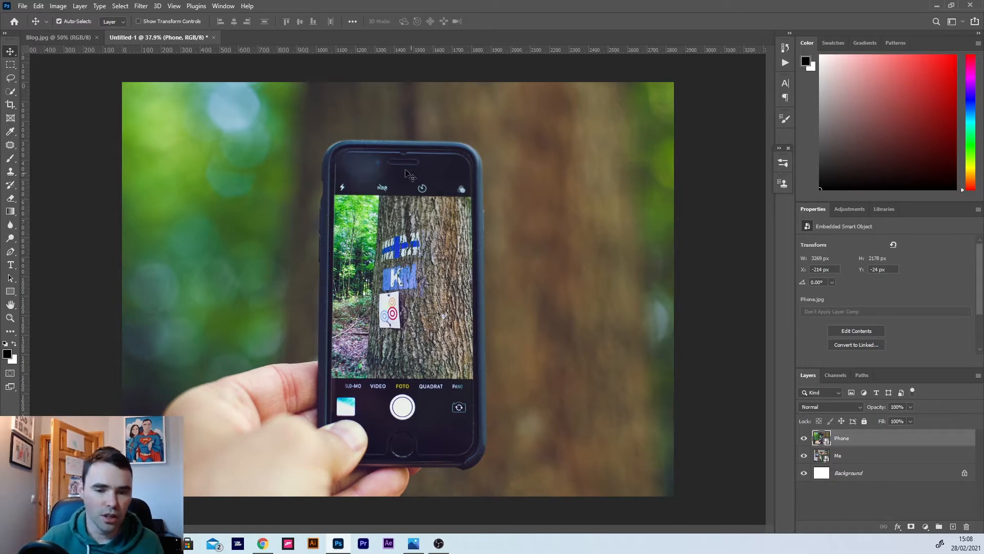
Hide the Phone layer to check the Me photo beneath it, and show the layer again.
{"action": "left_click", "coordinate": [804, 439]}
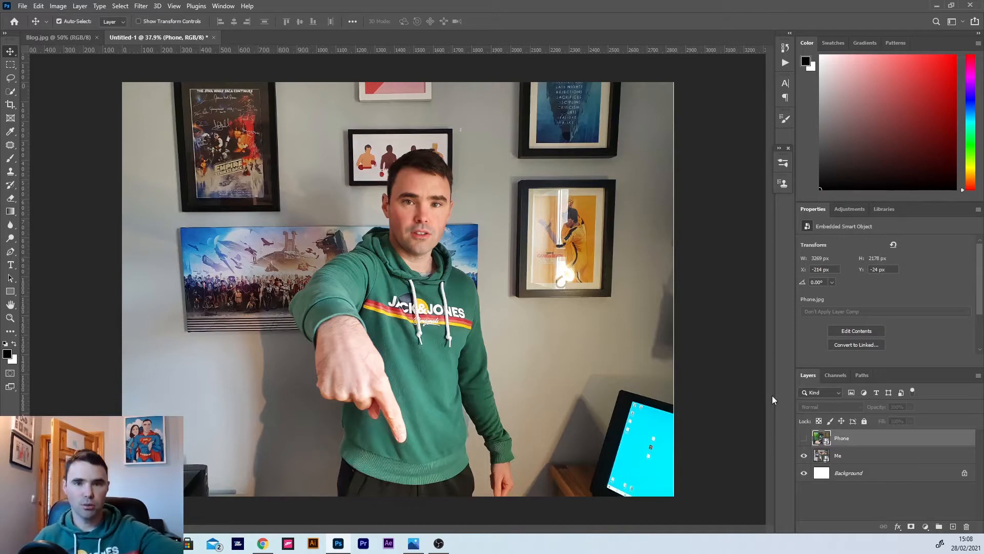
{"action": "left_click", "coordinate": [508, 388]}
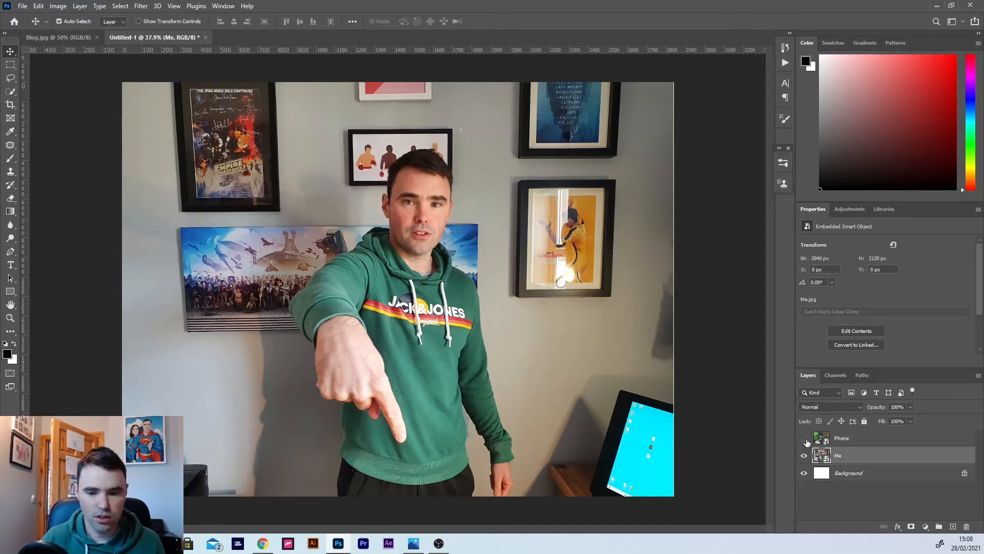
{"action": "left_click", "coordinate": [804, 438]}
Select the hand and the whole phone, including its case edges, on the Phone layer with the Quick Selection tool.
{"action": "left_click", "coordinate": [845, 439]}
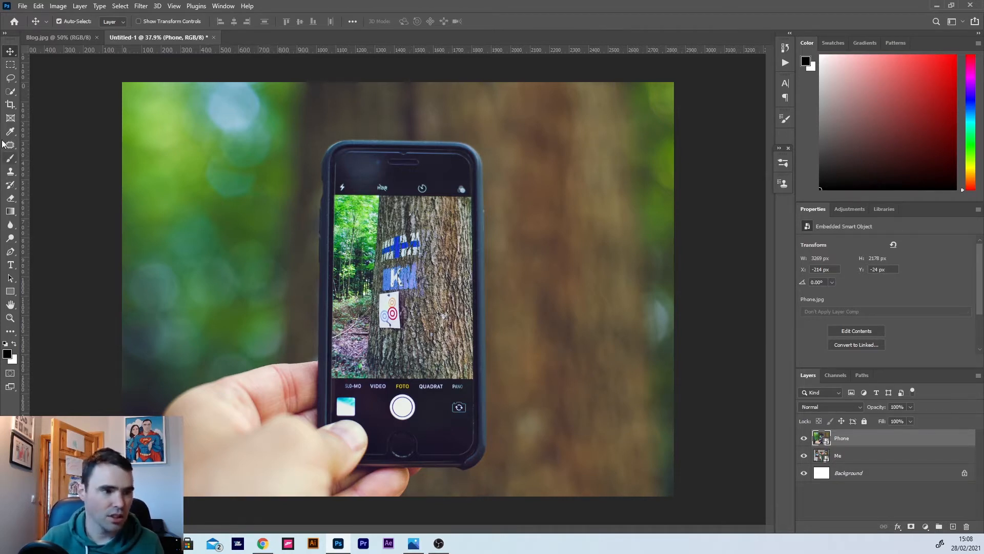
{"action": "left_click", "coordinate": [11, 92]}
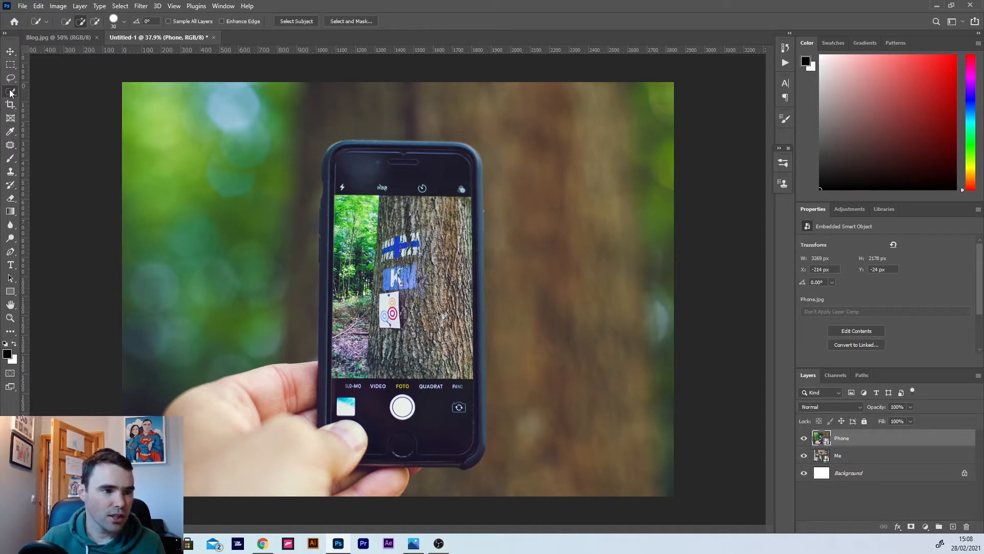
{"action": "mouse_move", "coordinate": [291, 475]}
{"action": "left_mouse_down"}
{"action": "mouse_move", "coordinate": [241, 429]}
{"action": "mouse_move", "coordinate": [336, 415]}
{"action": "mouse_move", "coordinate": [376, 344]}
{"action": "mouse_move", "coordinate": [369, 174]}
{"action": "left_mouse_up"}
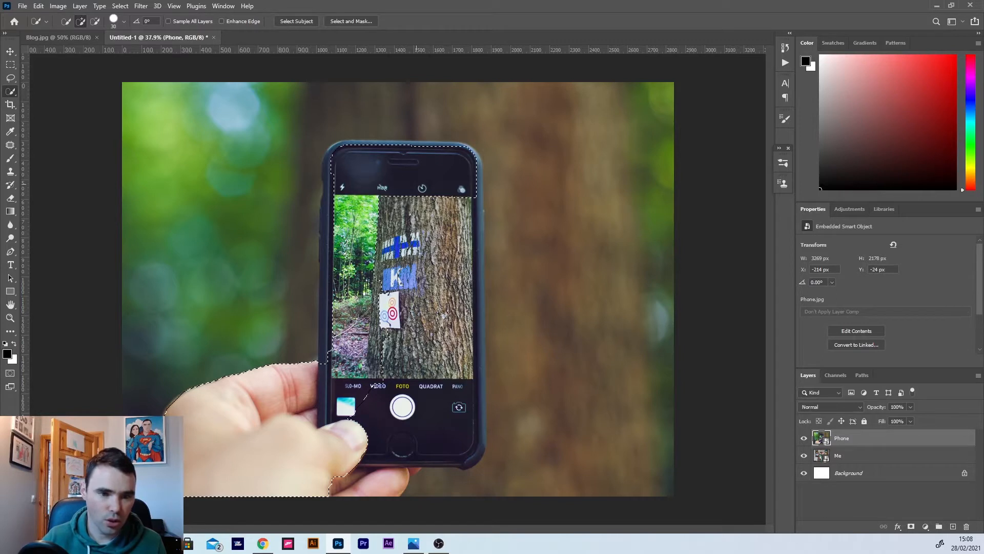
{"action": "mouse_move", "coordinate": [434, 199]}
{"action": "left_mouse_down"}
{"action": "mouse_move", "coordinate": [459, 300]}
{"action": "mouse_move", "coordinate": [476, 202]}
{"action": "mouse_move", "coordinate": [482, 221]}
{"action": "mouse_move", "coordinate": [480, 414]}
{"action": "left_mouse_up"}
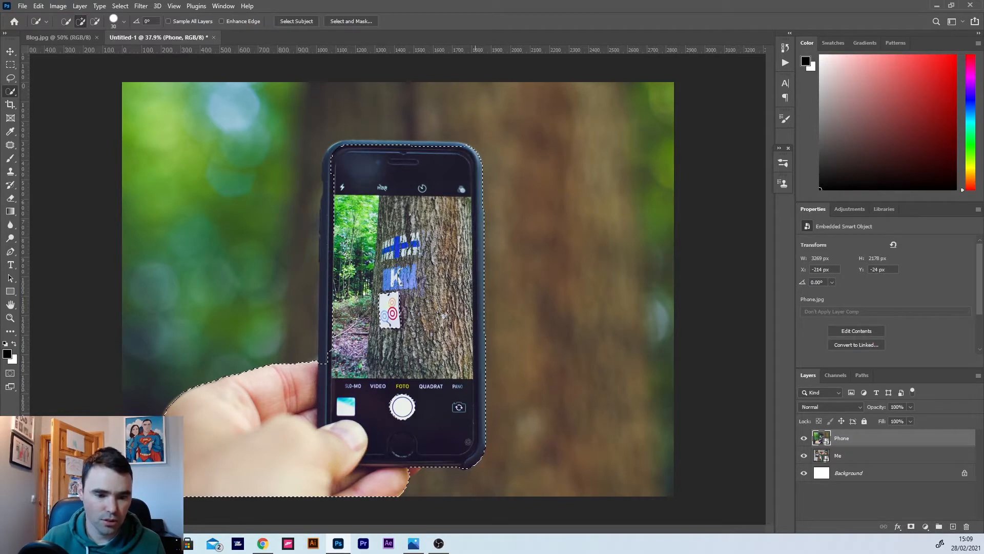
{"action": "left_click_drag", "start_coordinate": [331, 352], "coordinate": [326, 277]}
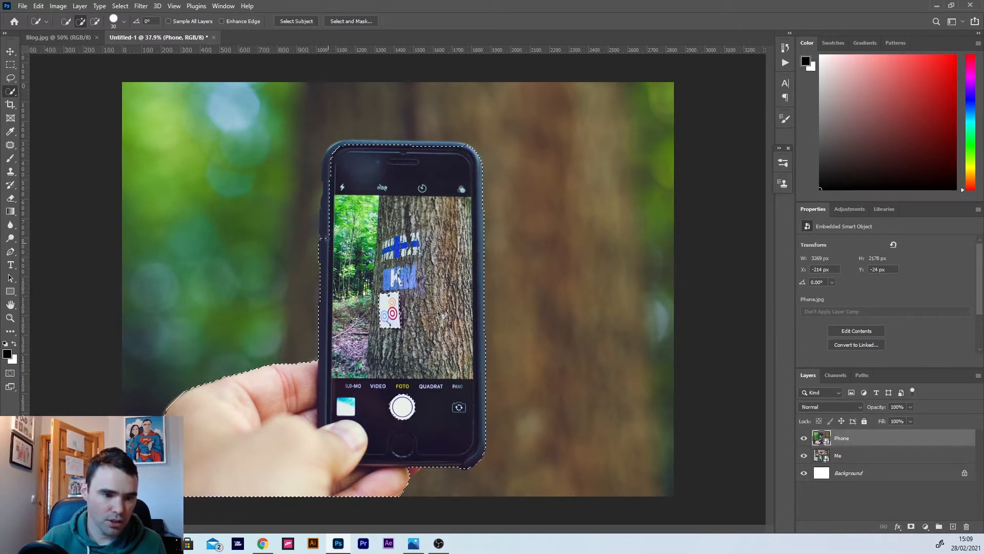
{"action": "left_click_drag", "start_coordinate": [326, 238], "coordinate": [328, 210]}
{"action": "left_click_drag", "start_coordinate": [334, 164], "coordinate": [332, 163]}
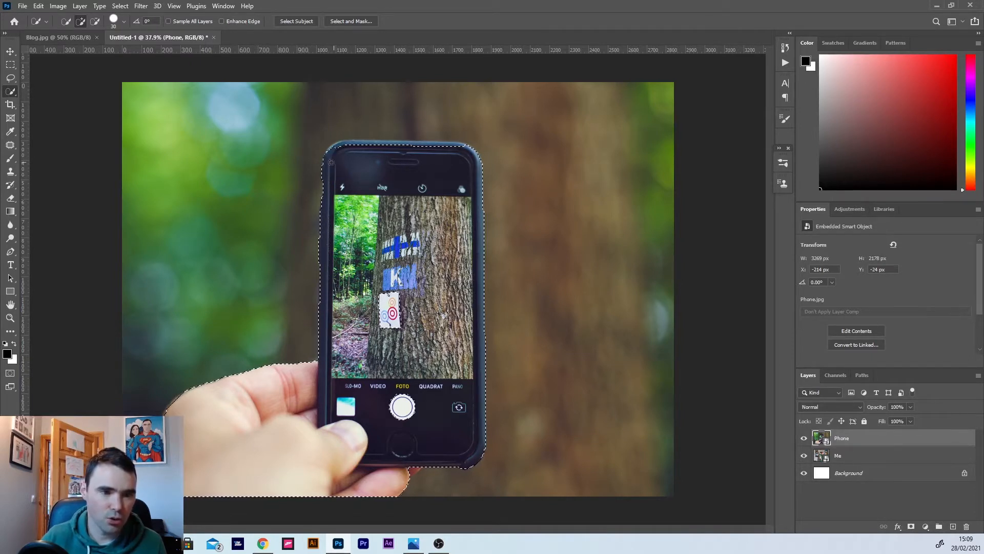
{"action": "left_click", "coordinate": [349, 145]}
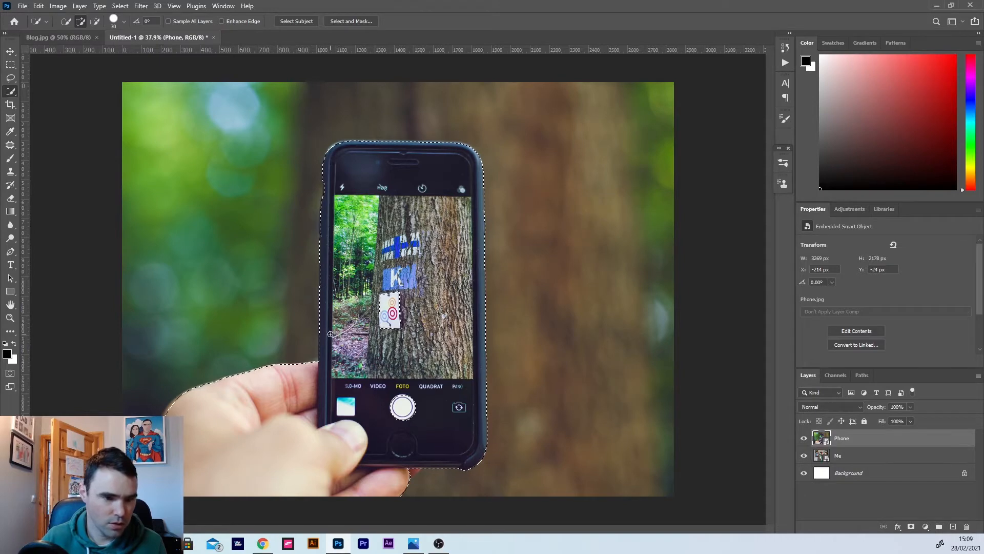
Turn the selection into a layer mask on the Phone layer and hide the Me layer.
{"action": "left_click", "coordinate": [910, 527]}
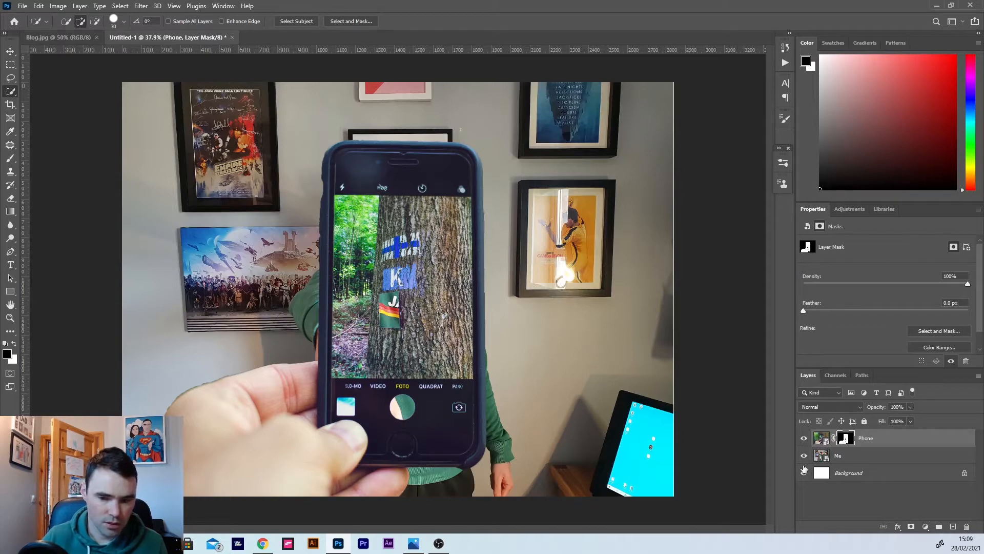
{"action": "left_click", "coordinate": [804, 456]}
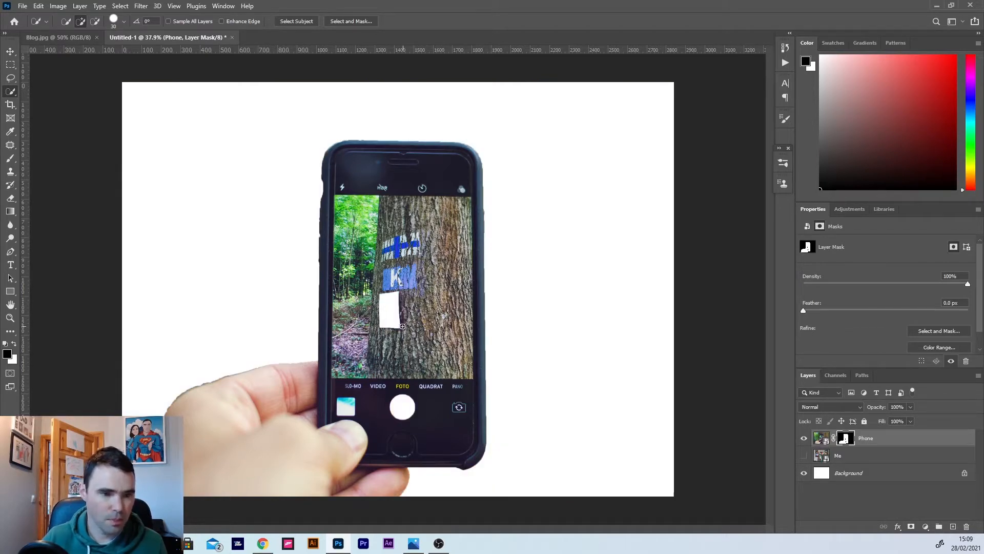
Clean up the hand's outer edge on the Phone mask by painting black with a size 40 brush at 53% smoothing.
{"action": "scroll", "coordinate": [288, 364], "scroll_direction": "up", "scroll_amount": 1}
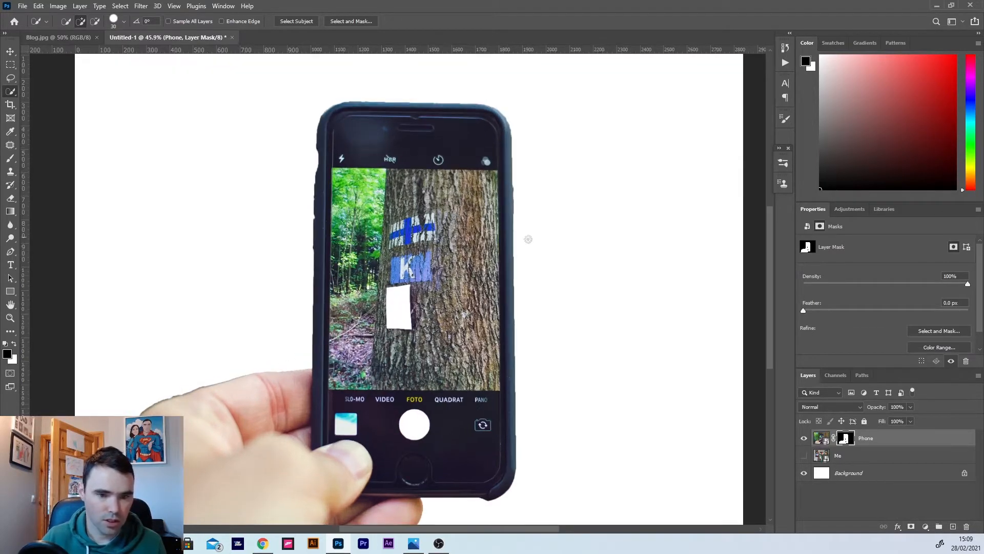
{"action": "scroll", "coordinate": [314, 236], "scroll_direction": "up", "scroll_amount": 11}
{"action": "scroll", "coordinate": [315, 212], "scroll_direction": "down", "scroll_amount": 10}
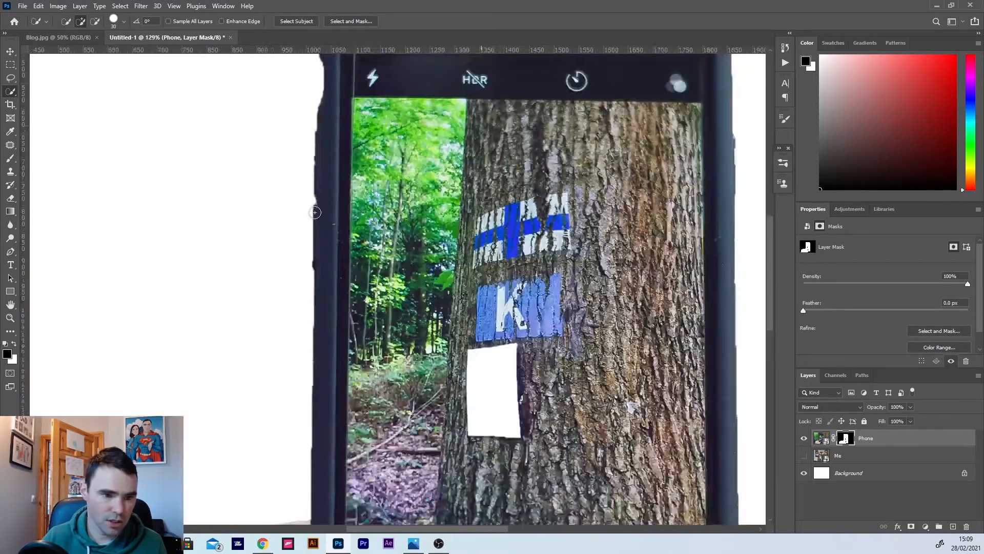
{"action": "scroll", "coordinate": [568, 313], "scroll_direction": "up", "scroll_amount": 8}
{"action": "left_click_drag", "start_coordinate": [389, 330], "coordinate": [909, 80]}
{"action": "left_click_drag", "start_coordinate": [352, 312], "coordinate": [443, 282]}
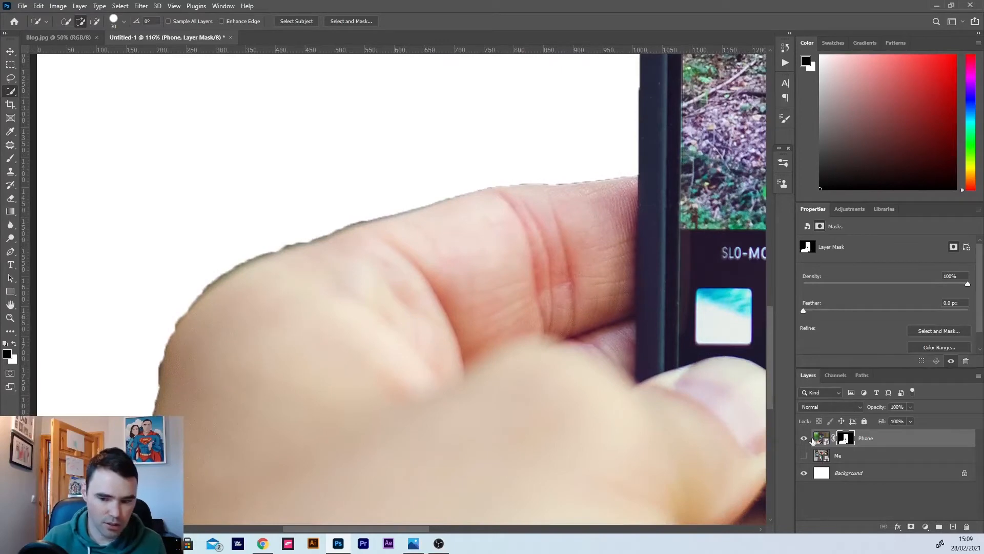
{"action": "scroll", "coordinate": [419, 351], "scroll_direction": "down", "scroll_amount": 4}
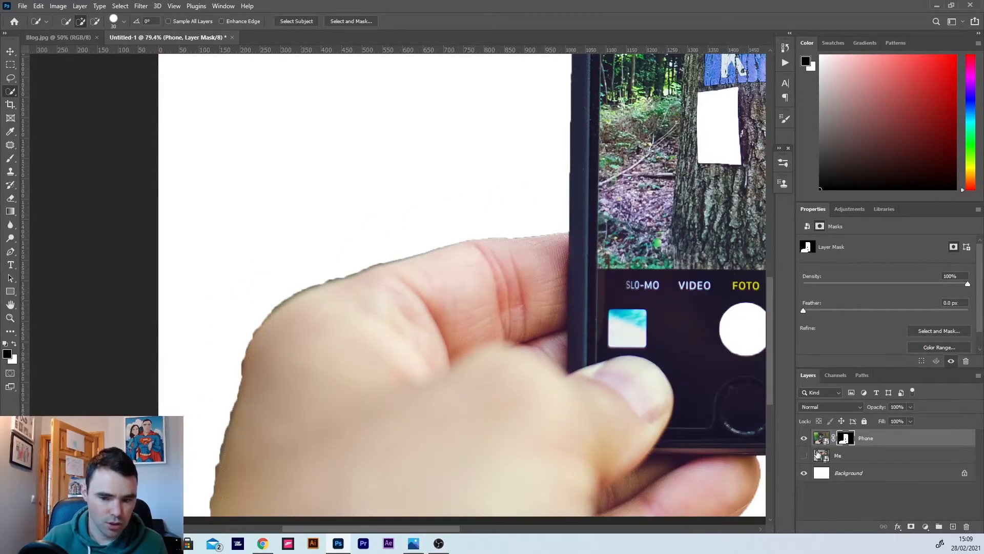
{"action": "key", "text": "b"}
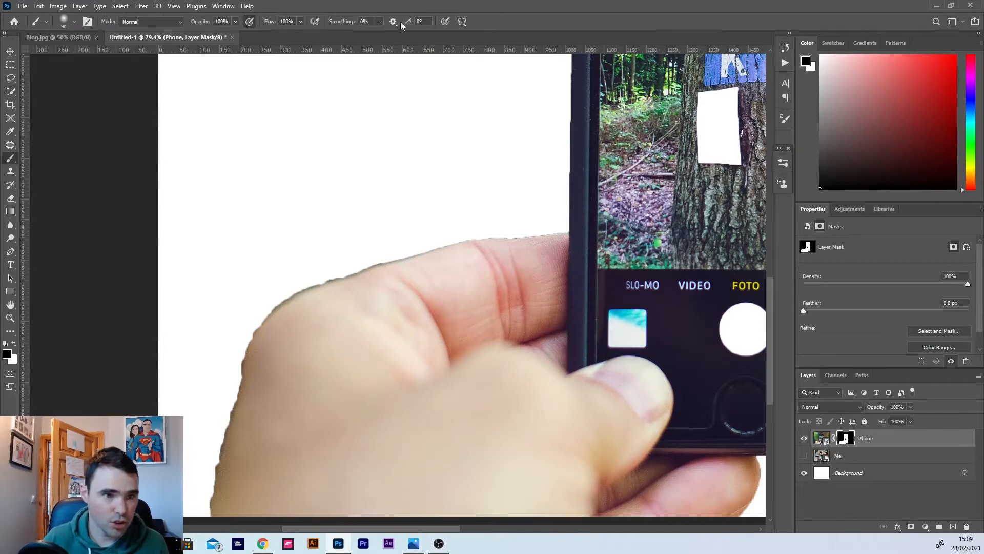
{"action": "left_click", "coordinate": [380, 22]}
{"action": "left_click_drag", "start_coordinate": [395, 32], "coordinate": [405, 32]}
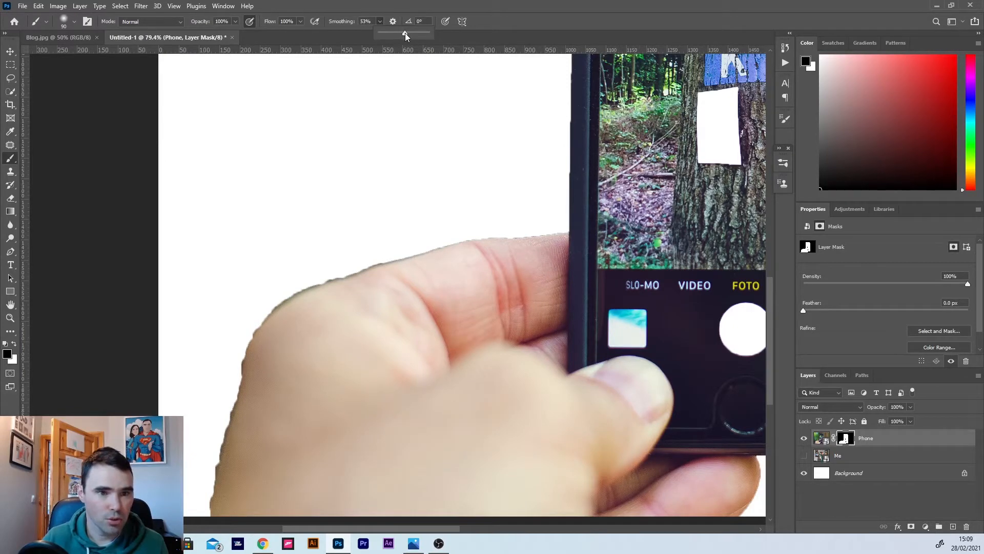
{"action": "left_click", "coordinate": [445, 227]}
{"action": "key", "text": "bracketleft"}
{"action": "key", "text": "bracketleft"}
{"action": "key", "text": "bracketleft"}
{"action": "key", "text": "bracketleft"}
{"action": "key", "text": "bracketleft"}
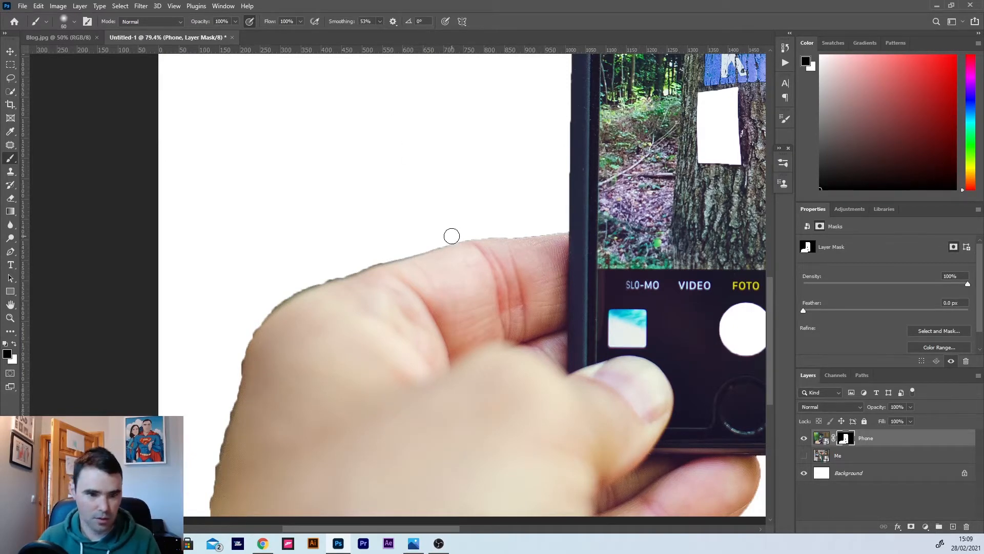
{"action": "mouse_move", "coordinate": [431, 243]}
{"action": "left_mouse_down"}
{"action": "mouse_move", "coordinate": [294, 289]}
{"action": "mouse_move", "coordinate": [264, 317]}
{"action": "mouse_move", "coordinate": [201, 517]}
{"action": "left_mouse_up"}
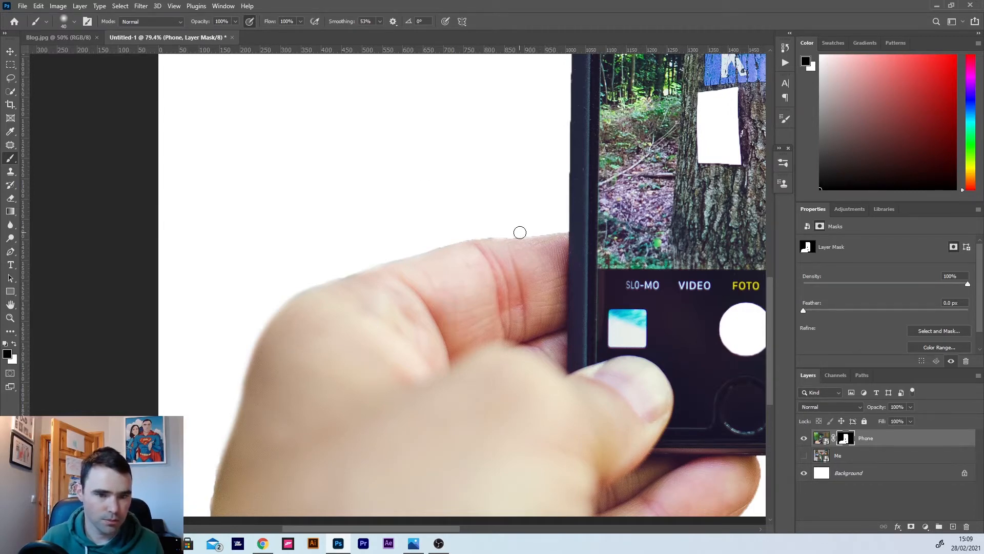
{"action": "left_click_drag", "start_coordinate": [519, 230], "coordinate": [364, 268]}
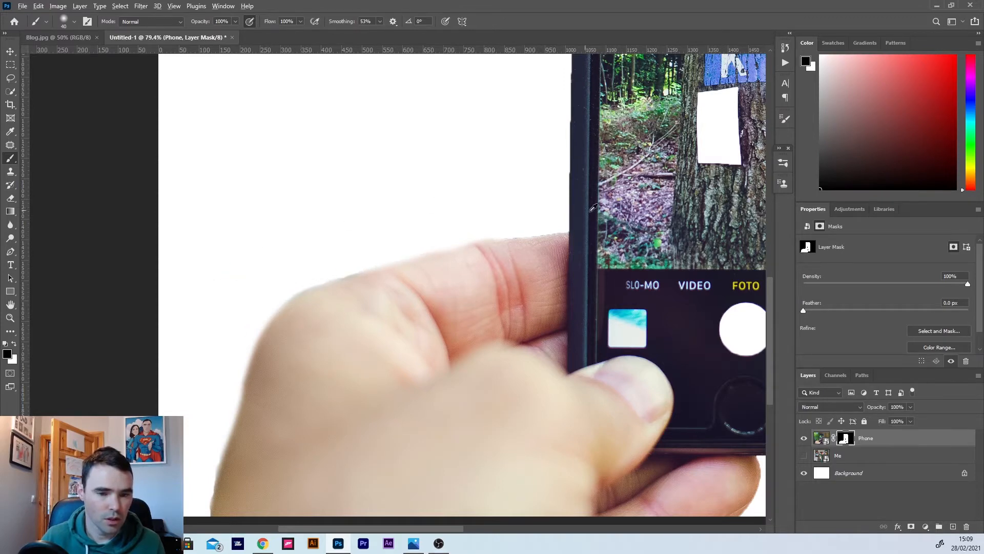
Trace a closed Pen tool path around the four corners of the camera image on the phone's screen.
{"action": "scroll", "coordinate": [623, 210], "scroll_direction": "down", "scroll_amount": 5}
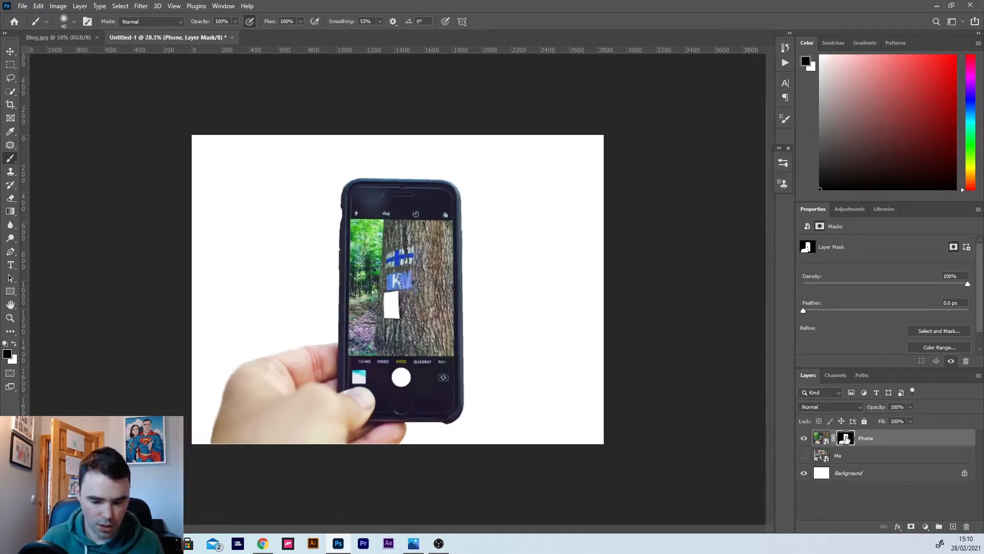
{"action": "key", "text": "p"}
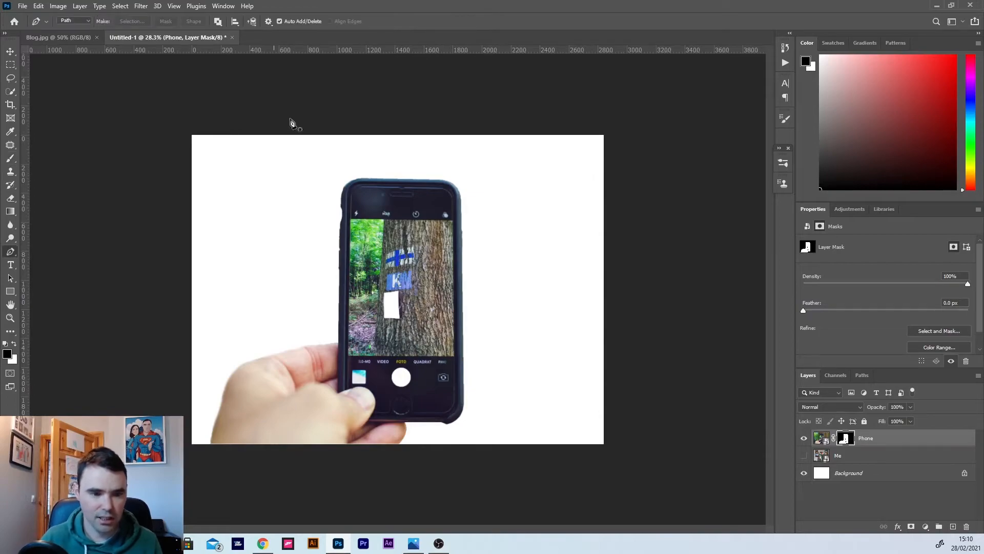
{"action": "scroll", "coordinate": [316, 155], "scroll_direction": "up", "scroll_amount": 5}
{"action": "scroll", "coordinate": [316, 155], "scroll_direction": "up", "scroll_amount": 2}
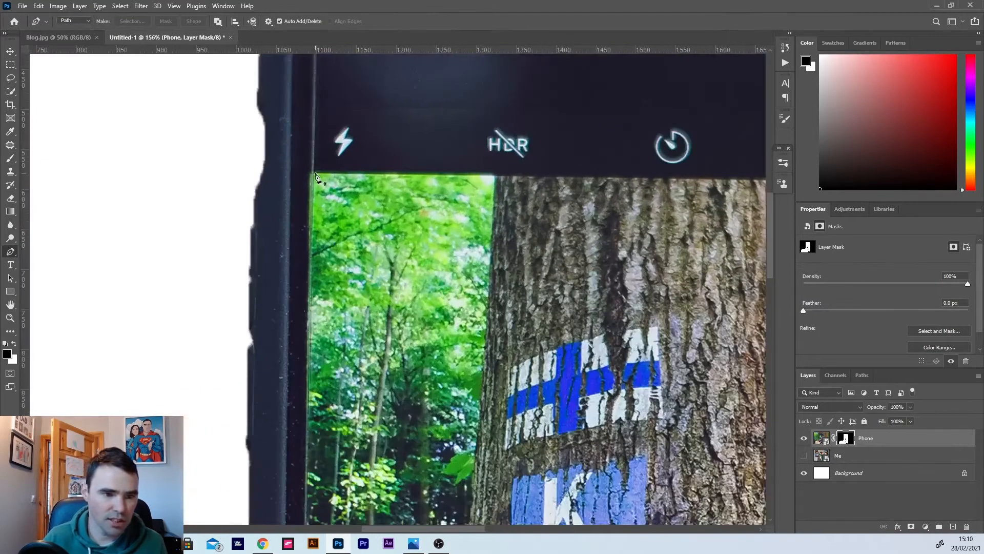
{"action": "left_click", "coordinate": [313, 174]}
{"action": "scroll", "coordinate": [417, 382], "scroll_direction": "down", "scroll_amount": 10}
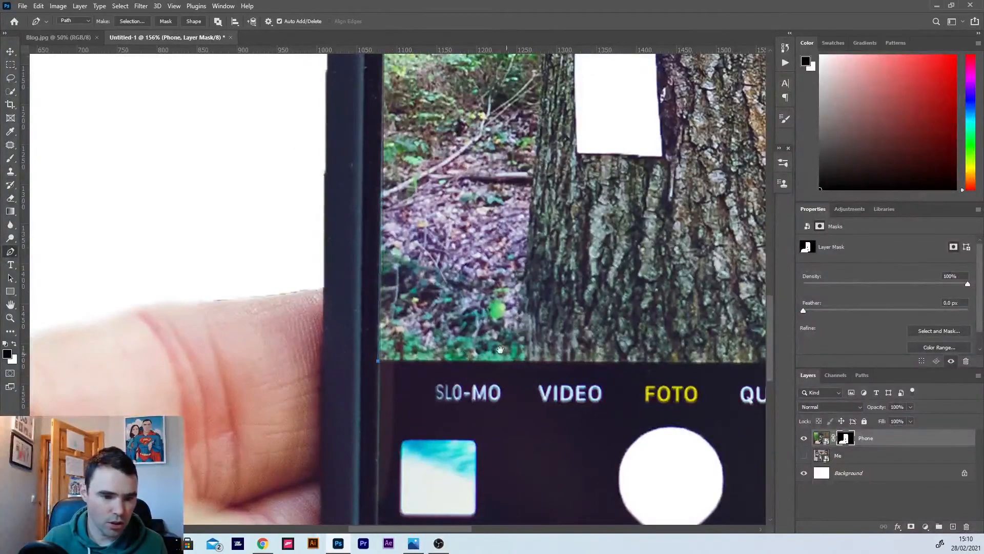
{"action": "left_click_drag", "start_coordinate": [500, 348], "coordinate": [344, 333]}
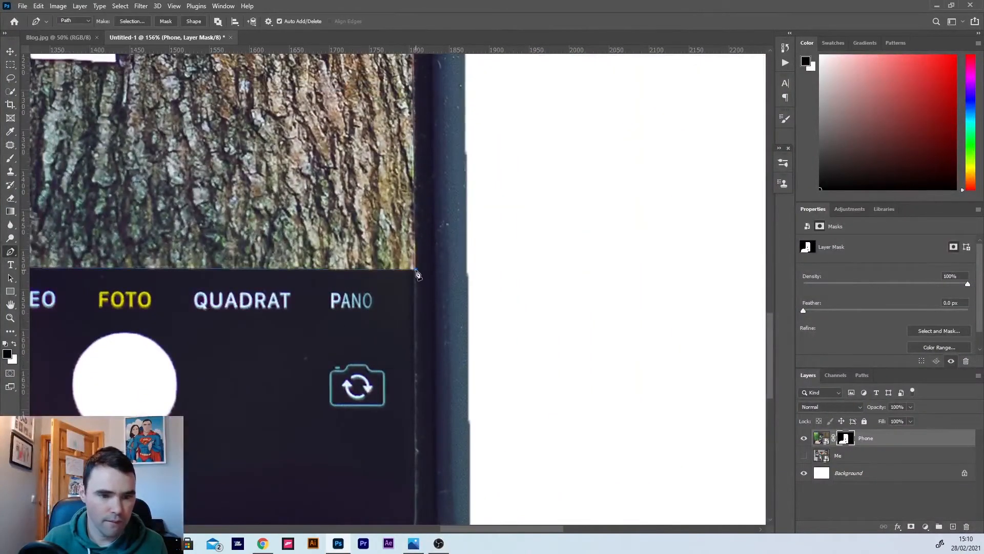
{"action": "scroll", "coordinate": [417, 276], "scroll_direction": "up", "scroll_amount": 10}
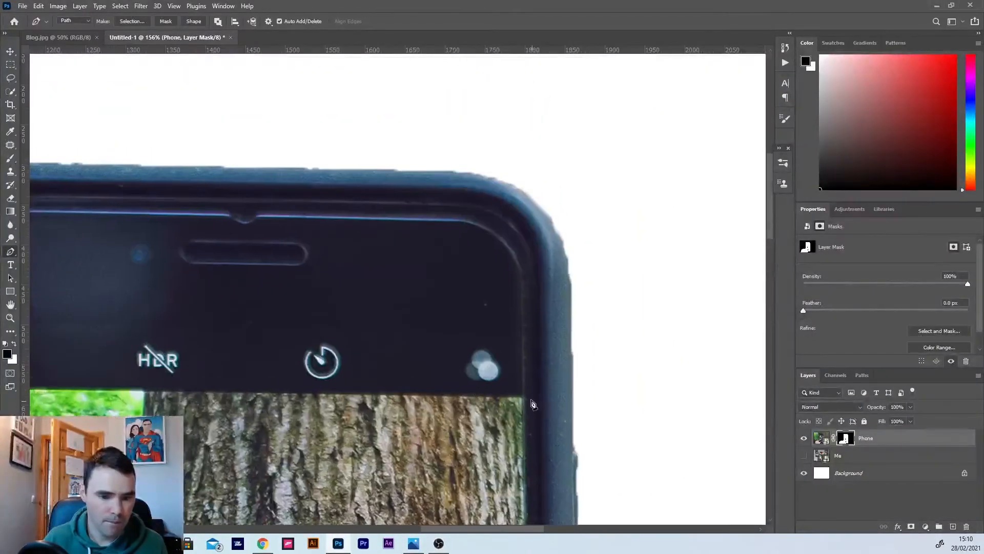
{"action": "scroll", "coordinate": [417, 351], "scroll_direction": "left", "scroll_amount": 8}
{"action": "scroll", "coordinate": [418, 351], "scroll_direction": "down", "scroll_amount": 2}
{"action": "scroll", "coordinate": [418, 350], "scroll_direction": "left", "scroll_amount": 1}
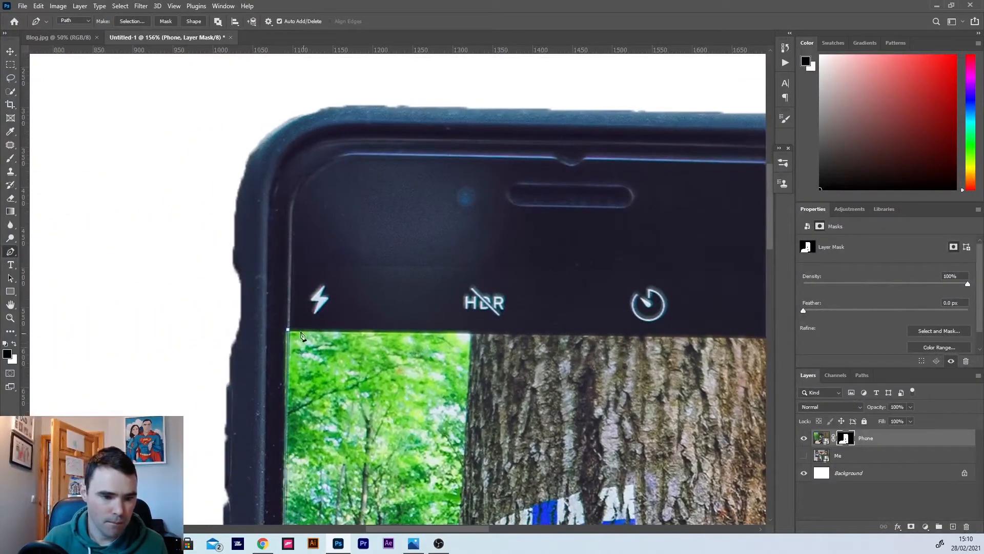
{"action": "left_click", "coordinate": [289, 330]}
Convert the screen path into a new anti-aliased selection with a feather radius of 1 pixel.
{"action": "left_click_drag", "start_coordinate": [428, 382], "coordinate": [345, 292]}
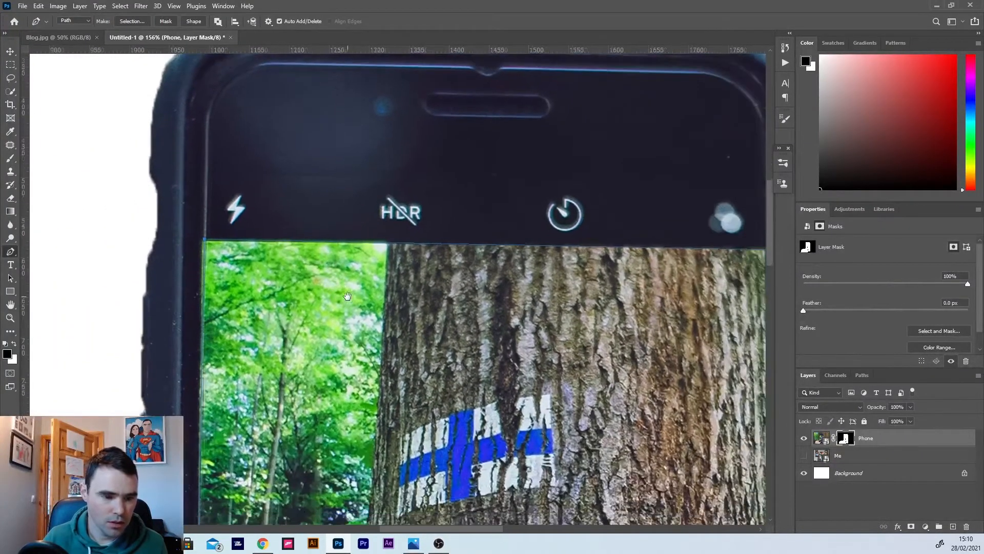
{"action": "right_click", "coordinate": [503, 373]}
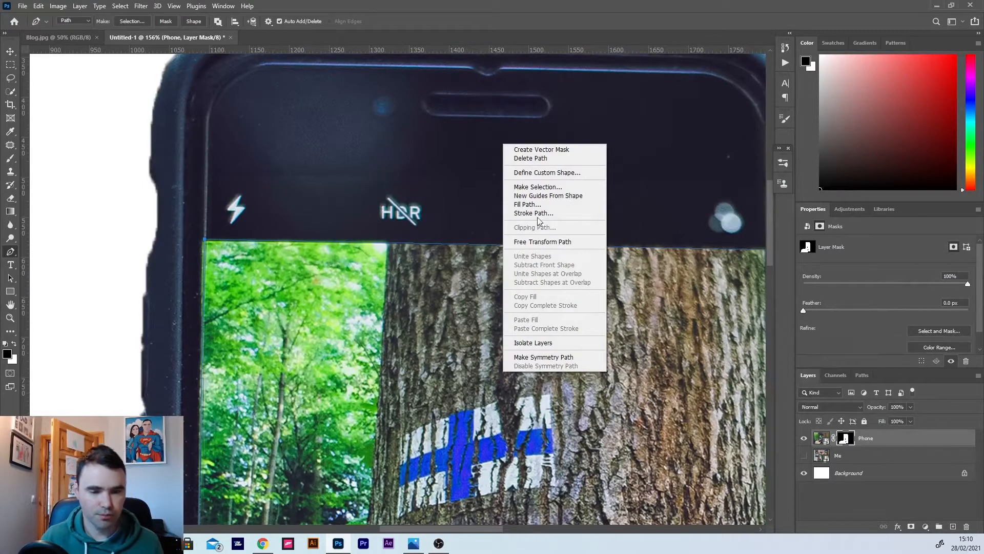
{"action": "left_click", "coordinate": [542, 186]}
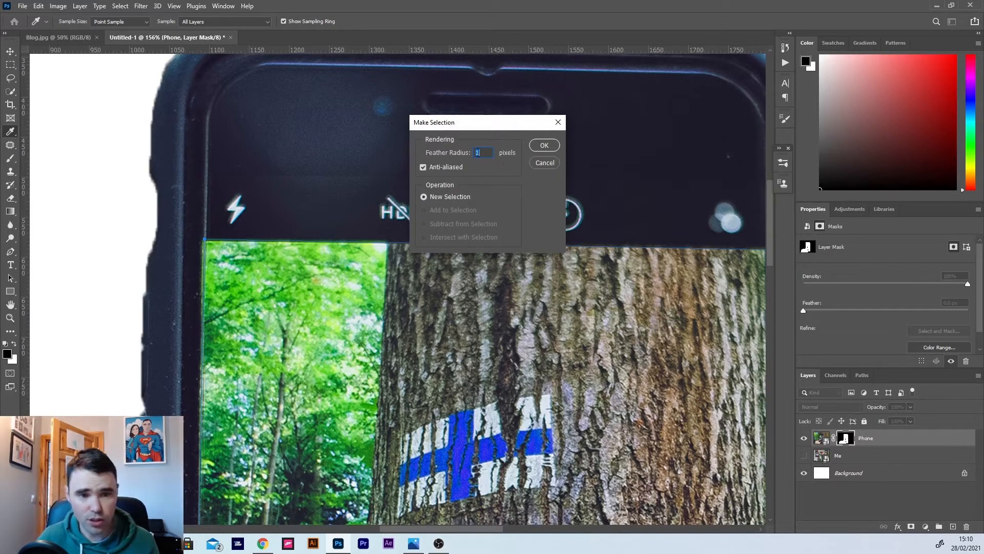
{"action": "left_click", "coordinate": [536, 145]}
{"action": "scroll", "coordinate": [822, 404], "scroll_direction": "down", "scroll_amount": 1}
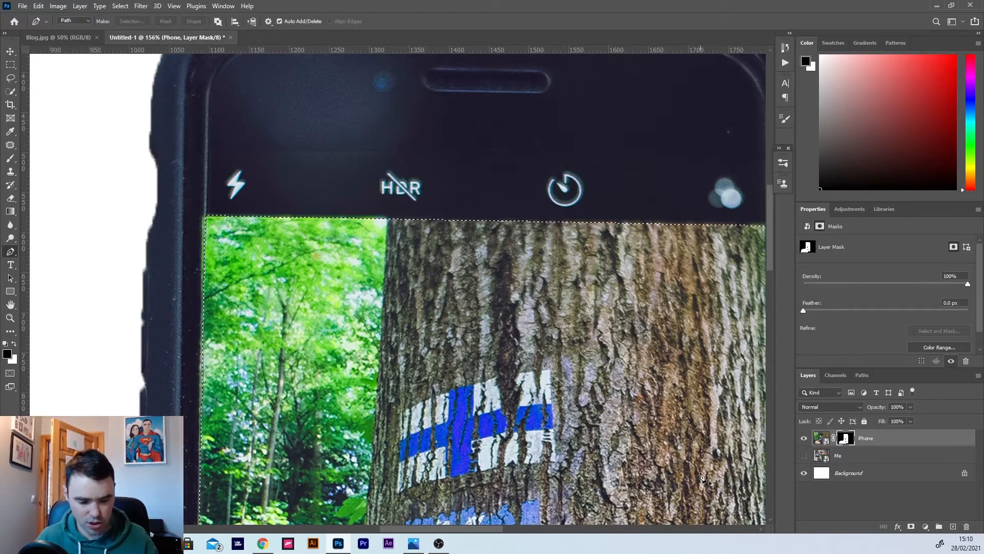
Fill the selected screen area on the Phone layer mask with black at 100% opacity in Normal mode, and deselect it.
{"action": "key", "text": "shift+F5"}
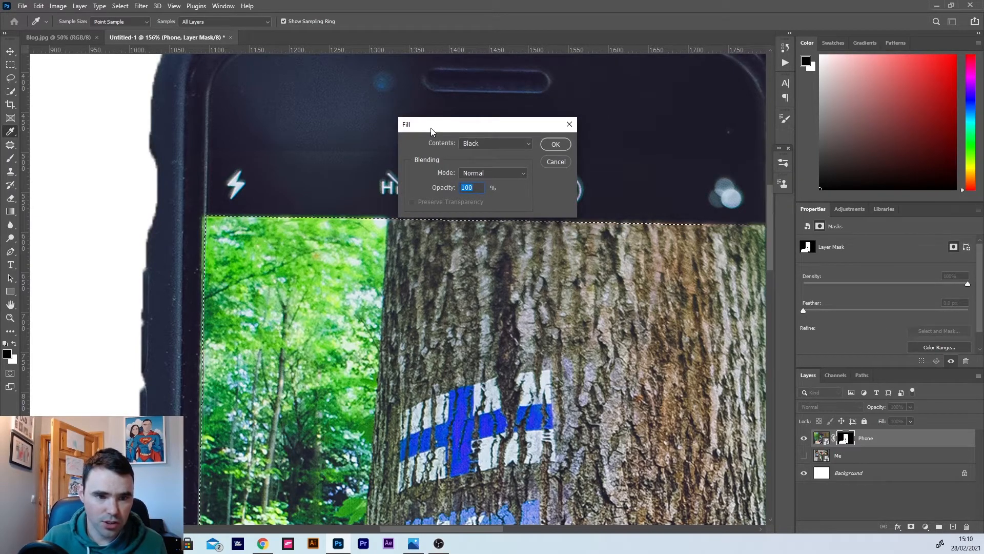
{"action": "left_click_drag", "start_coordinate": [479, 125], "coordinate": [467, 187]}
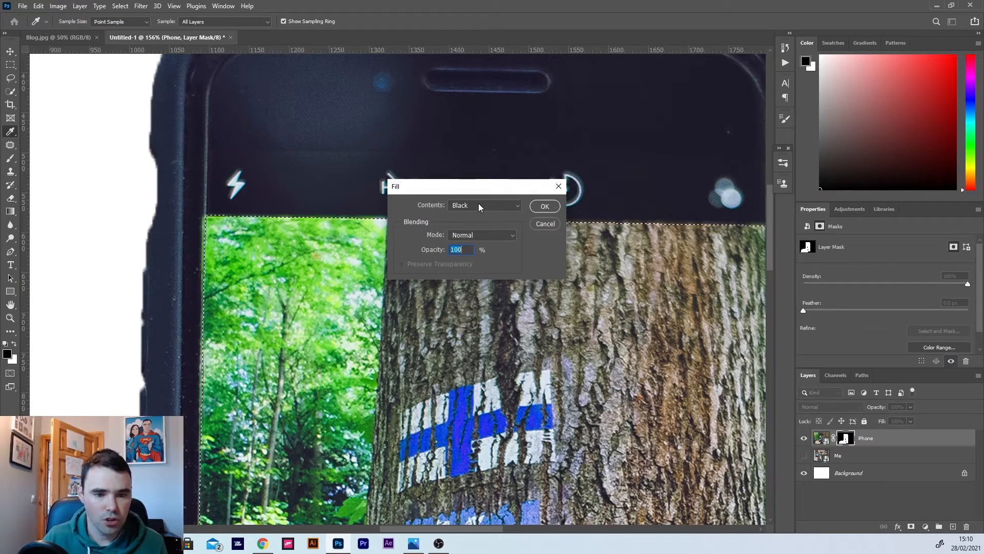
{"action": "left_click", "coordinate": [545, 207]}
{"action": "key", "text": "p"}
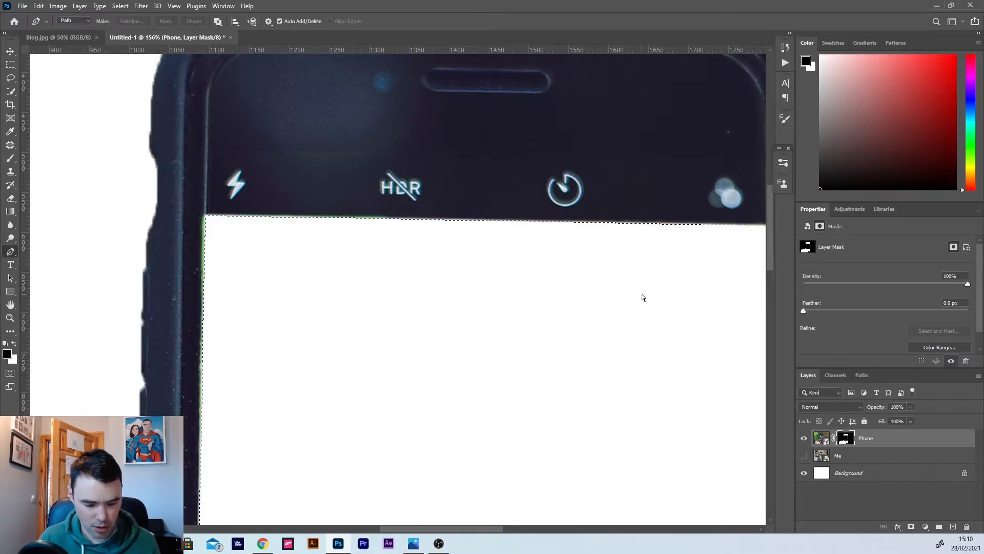
{"action": "key", "text": "ctrl+0"}
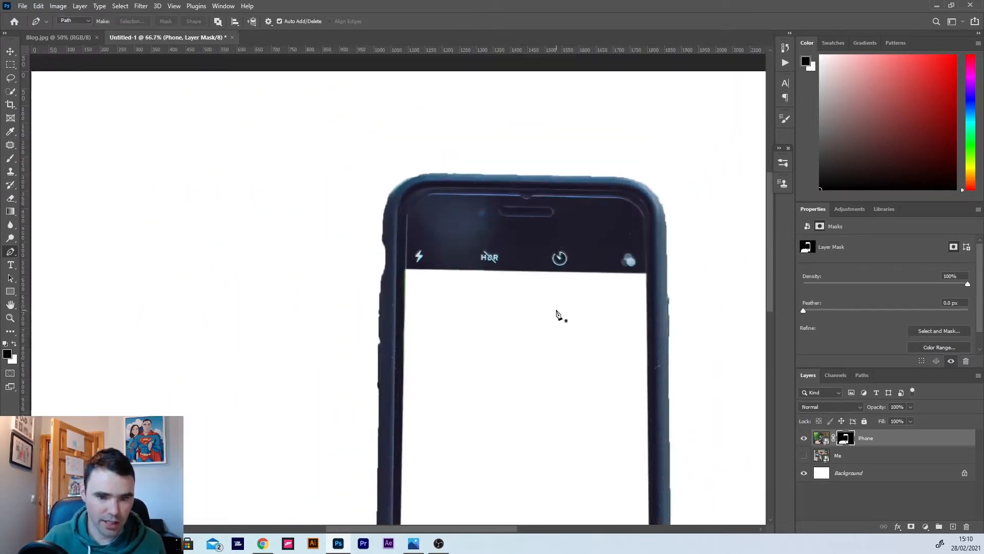
{"action": "scroll", "coordinate": [503, 331], "scroll_direction": "up", "scroll_amount": 2}
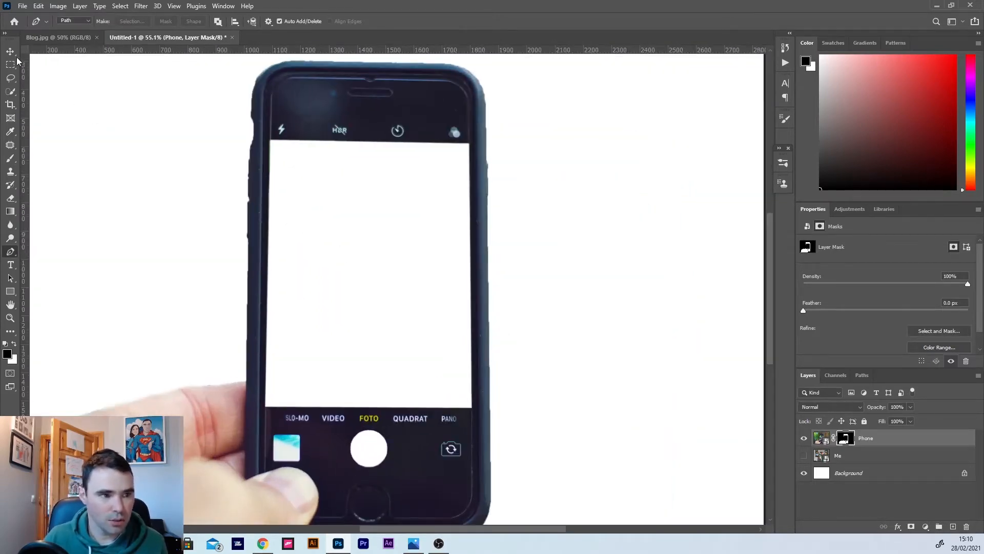
{"action": "left_click", "coordinate": [10, 52]}
{"action": "left_click_drag", "start_coordinate": [362, 100], "coordinate": [415, 106]}
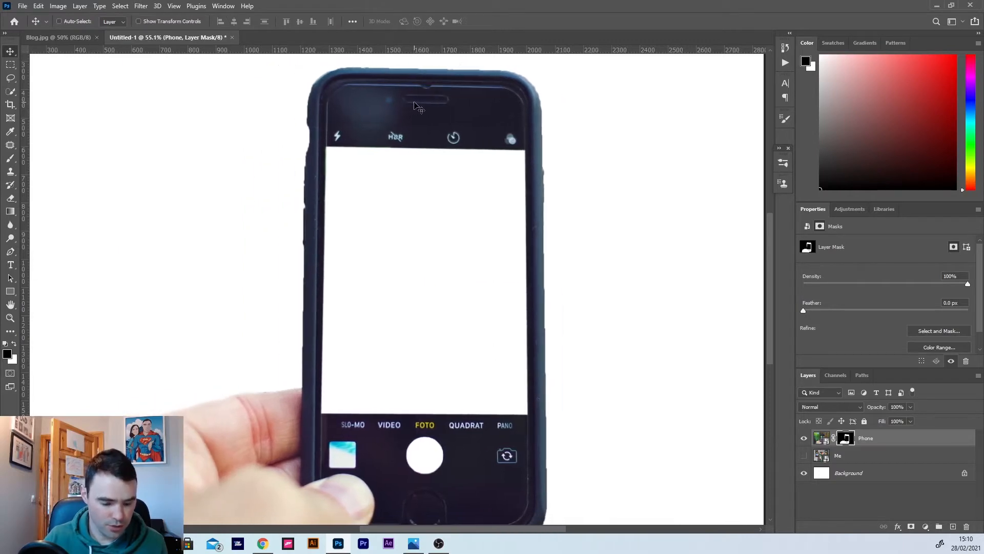
{"action": "key", "text": "ctrl+z"}
Show the Me layer and move its photo straight up behind the phone to Y -165 px.
{"action": "scroll", "coordinate": [442, 277], "scroll_direction": "down", "scroll_amount": 3}
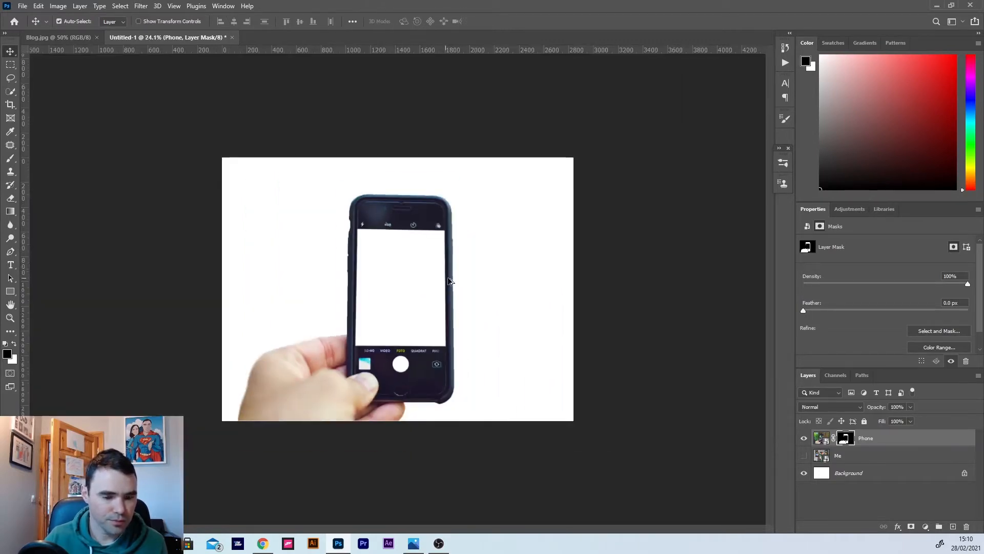
{"action": "scroll", "coordinate": [449, 281], "scroll_direction": "up", "scroll_amount": 1}
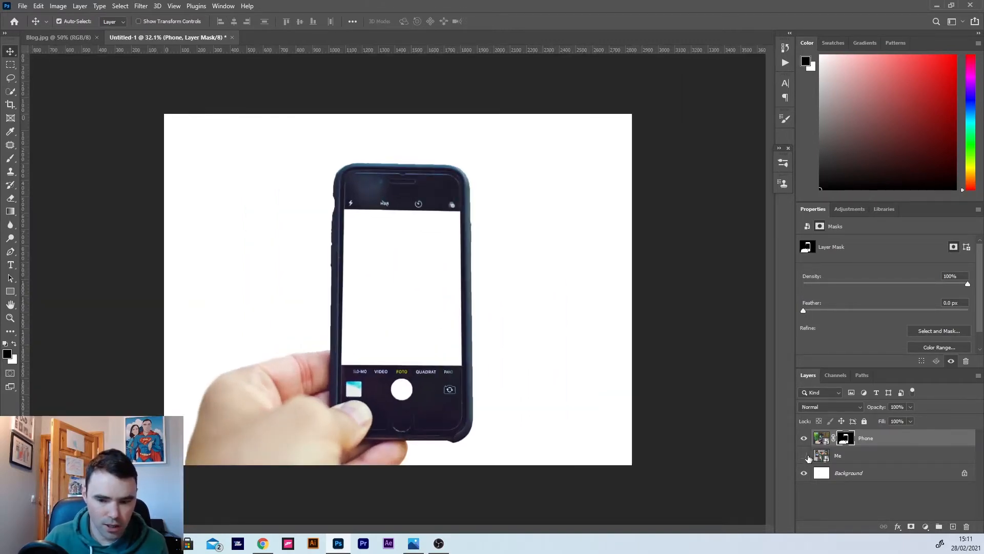
{"action": "left_click", "coordinate": [804, 455]}
{"action": "left_click", "coordinate": [838, 455]}
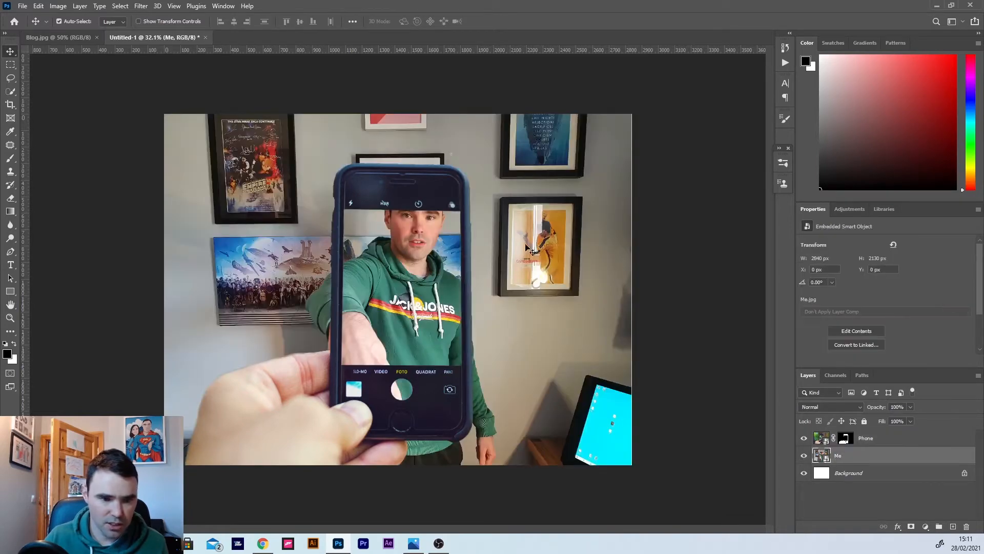
{"action": "left_click_drag", "start_coordinate": [401, 307], "coordinate": [397, 282]}
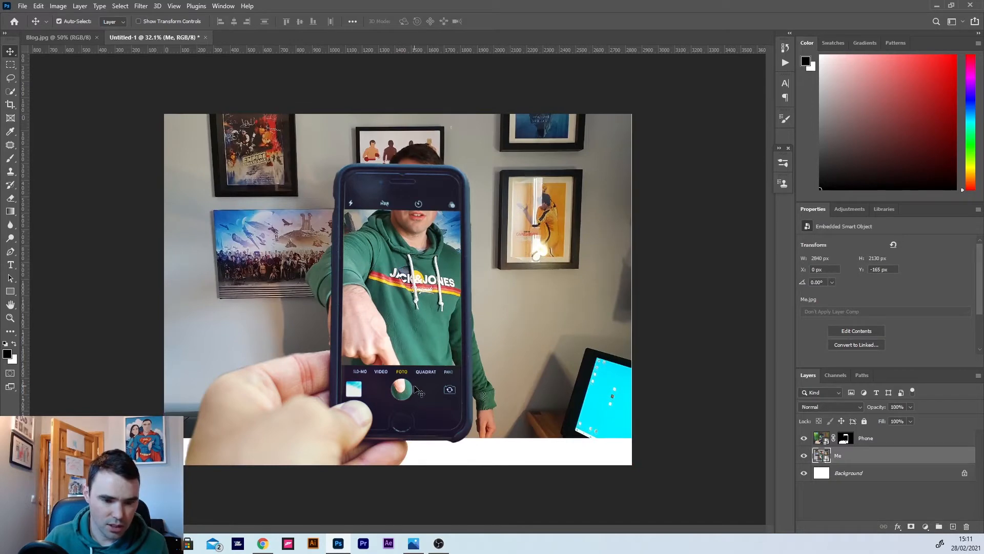
Fine-position the Me layer at X 9 px, Y -155 px so the fingertip sits inside the phone's shutter button.
{"action": "scroll", "coordinate": [400, 391], "scroll_direction": "up", "scroll_amount": 4}
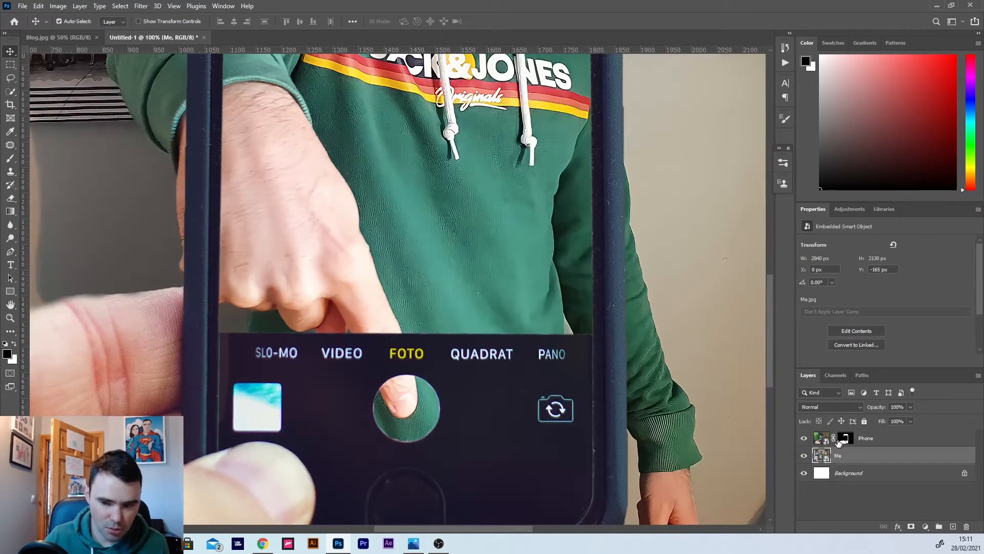
{"action": "left_click_drag", "start_coordinate": [464, 270], "coordinate": [469, 273]}
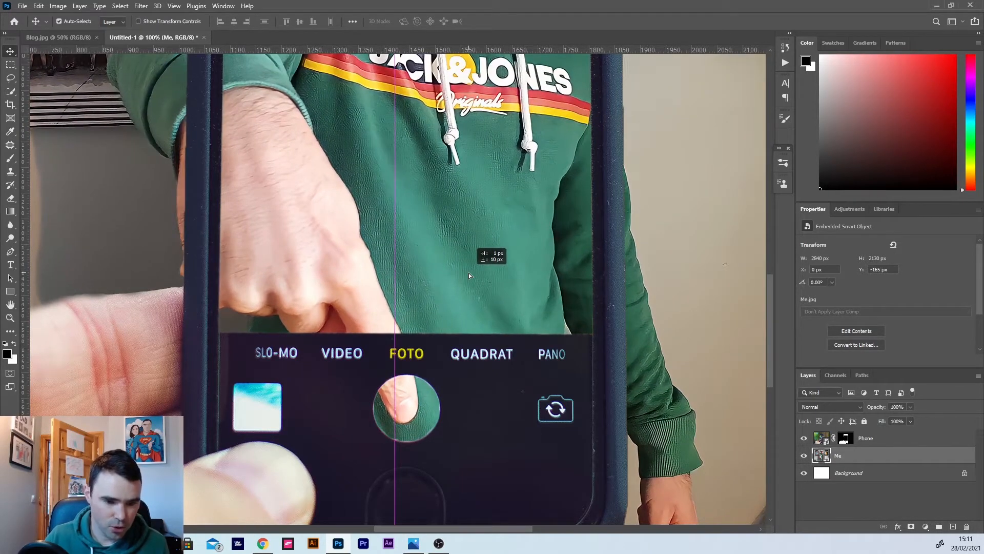
{"action": "left_click_drag", "start_coordinate": [468, 276], "coordinate": [472, 276]}
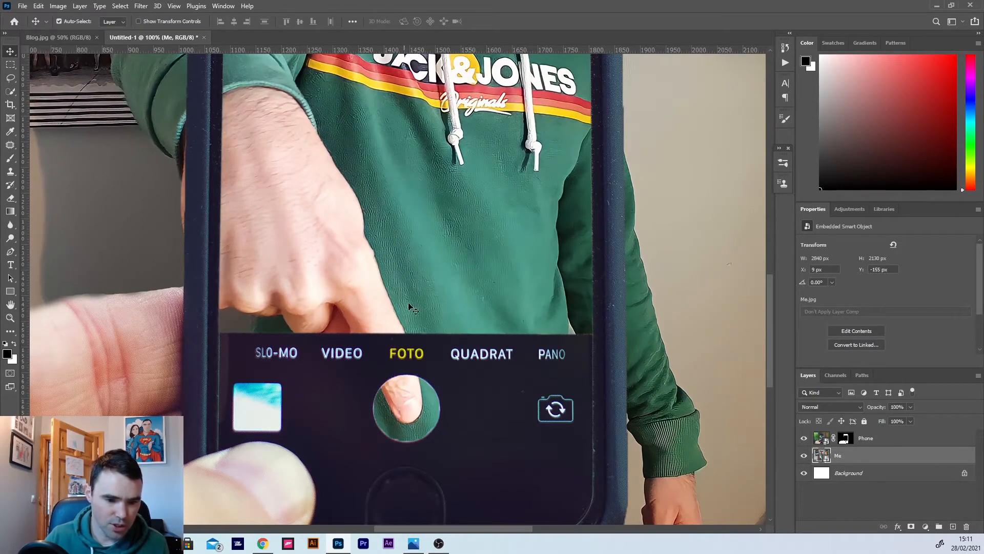
Scale the Me layer proportionally to 12.5% and position it so the face fits the phone's screen and the fingertip meets the shutter button.
{"action": "scroll", "coordinate": [414, 269], "scroll_direction": "down", "scroll_amount": 5}
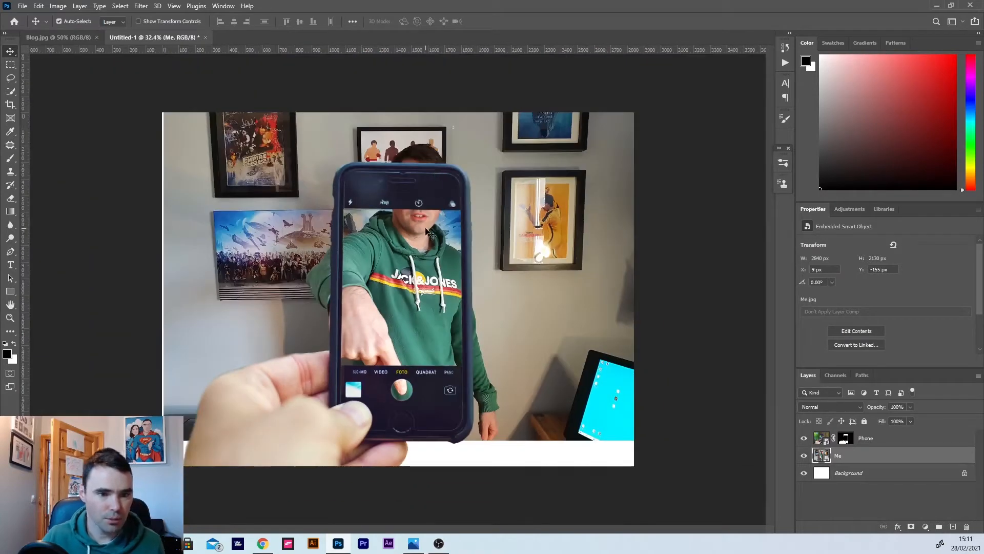
{"action": "key", "text": "ctrl+t"}
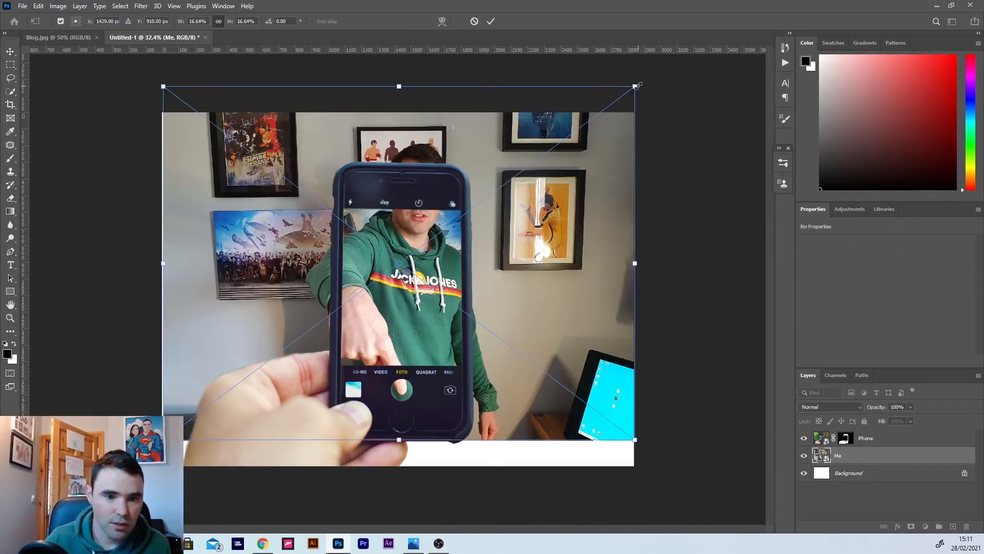
{"action": "left_click_drag", "start_coordinate": [635, 86], "coordinate": [572, 121]}
{"action": "left_click_drag", "start_coordinate": [448, 261], "coordinate": [455, 294]}
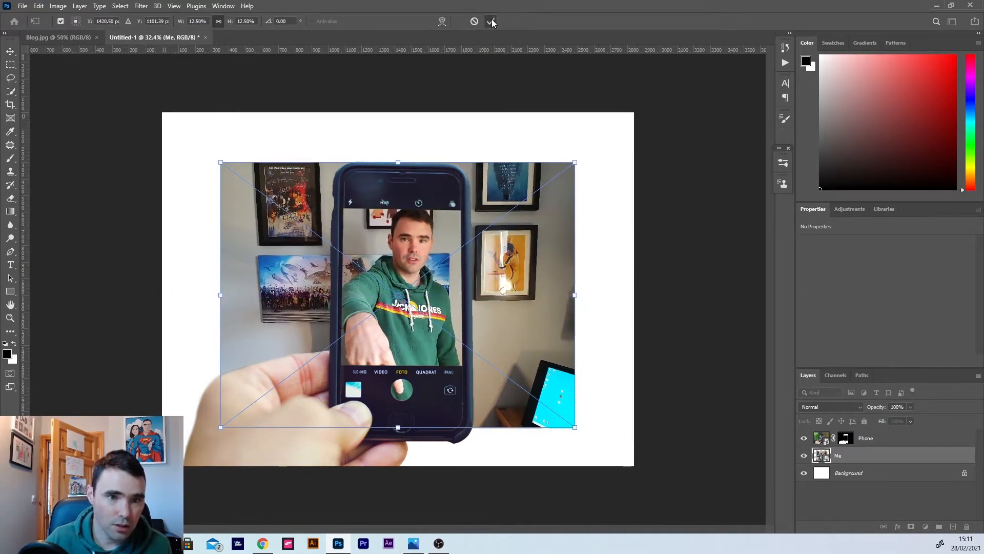
{"action": "left_click", "coordinate": [490, 22]}
Reveal the pointing finger and knuckles over the camera controls by painting black on the Phone mask, size 40 brush, smoothing set to 0%.
{"action": "scroll", "coordinate": [415, 388], "scroll_direction": "up", "scroll_amount": 3, "text": "alt"}
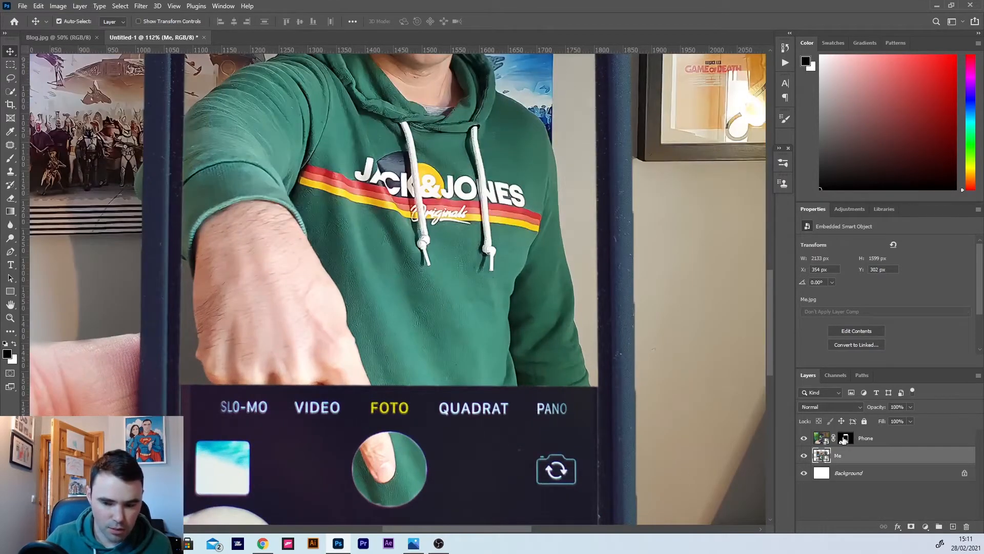
{"action": "left_click", "coordinate": [845, 438]}
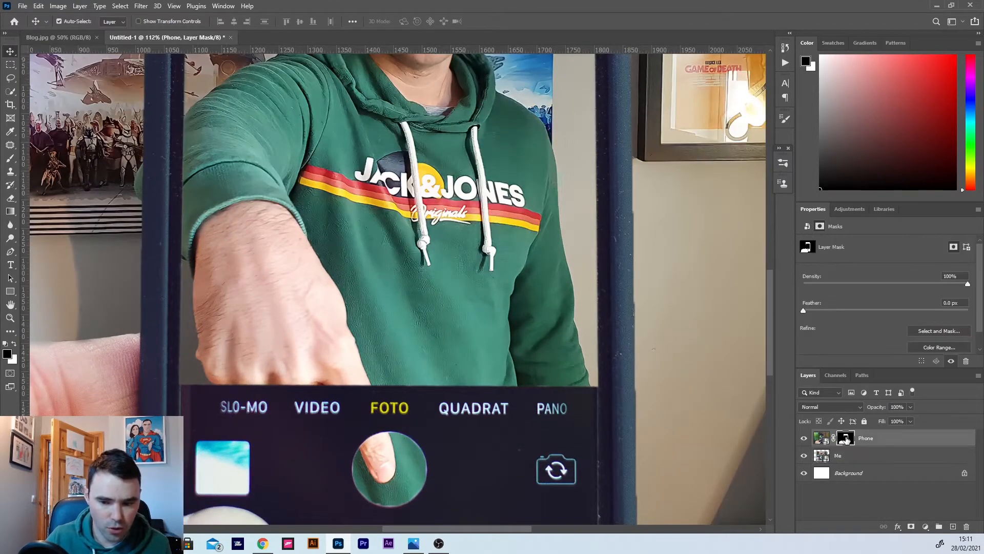
{"action": "key", "text": "b"}
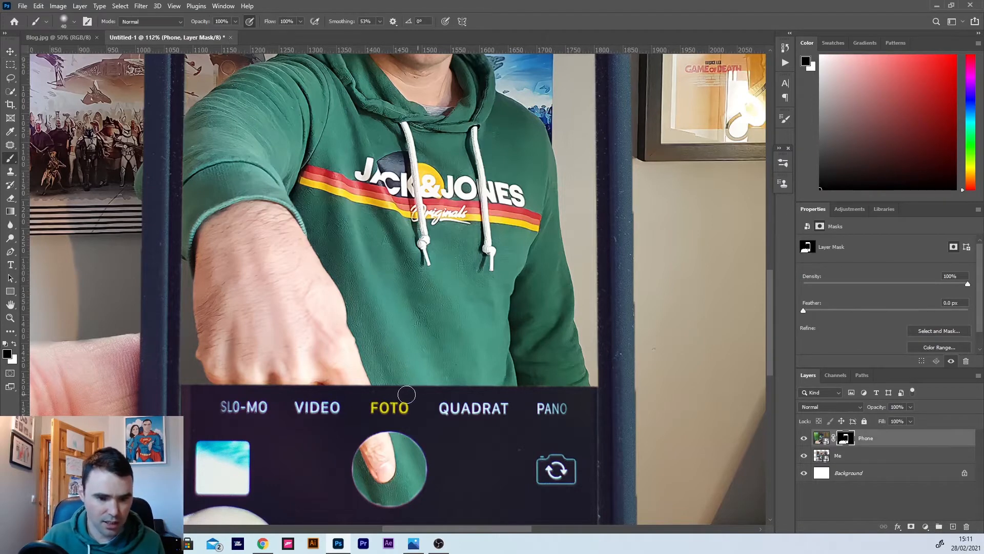
{"action": "mouse_move", "coordinate": [368, 405]}
{"action": "left_mouse_down"}
{"action": "mouse_move", "coordinate": [376, 443]}
{"action": "mouse_move", "coordinate": [358, 373]}
{"action": "left_mouse_up"}
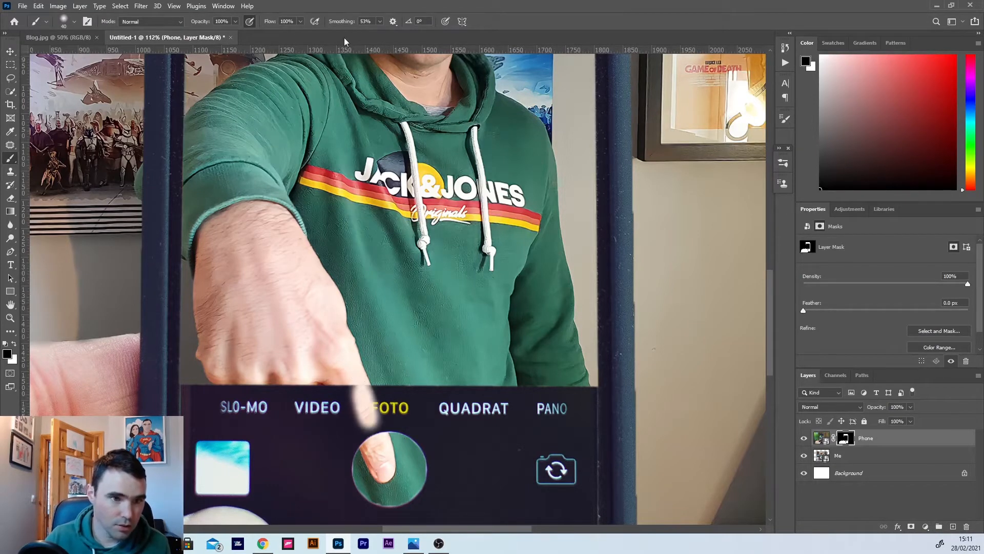
{"action": "left_click", "coordinate": [383, 23]}
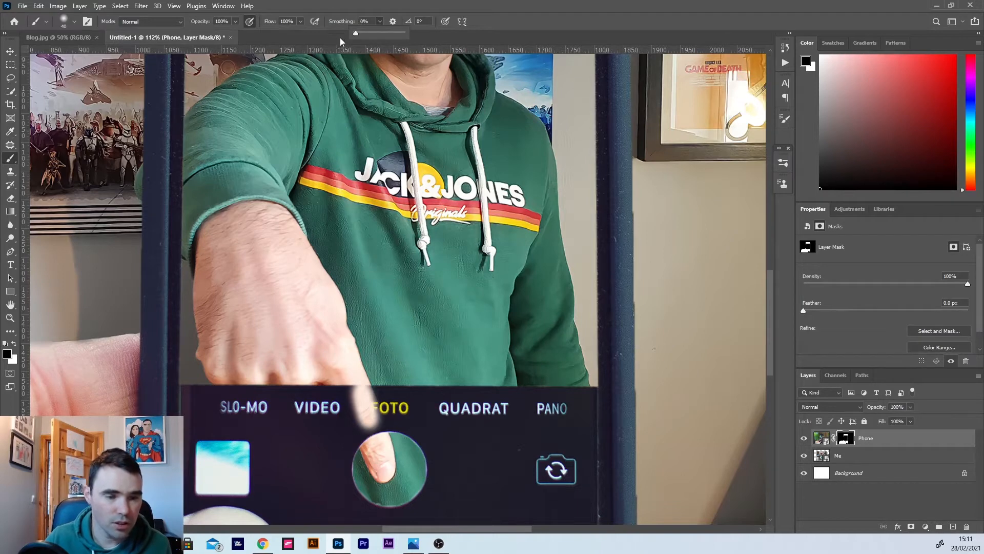
{"action": "mouse_move", "coordinate": [358, 380]}
{"action": "left_mouse_down"}
{"action": "mouse_move", "coordinate": [379, 444]}
{"action": "mouse_move", "coordinate": [367, 381]}
{"action": "left_mouse_up"}
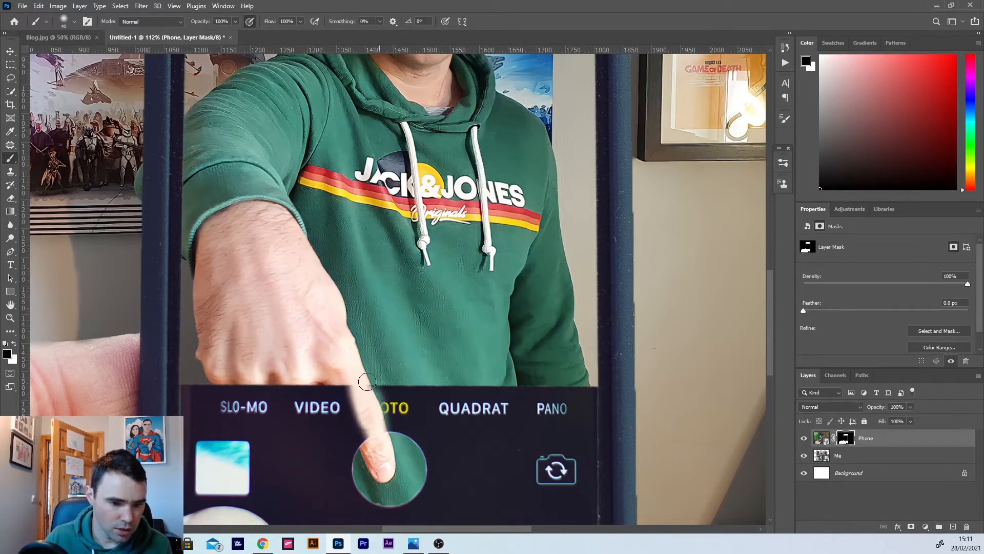
{"action": "mouse_move", "coordinate": [382, 434]}
{"action": "left_mouse_down"}
{"action": "mouse_move", "coordinate": [353, 420]}
{"action": "mouse_move", "coordinate": [324, 365]}
{"action": "mouse_move", "coordinate": [364, 447]}
{"action": "mouse_move", "coordinate": [342, 416]}
{"action": "mouse_move", "coordinate": [337, 378]}
{"action": "mouse_move", "coordinate": [293, 384]}
{"action": "mouse_move", "coordinate": [308, 389]}
{"action": "mouse_move", "coordinate": [212, 377]}
{"action": "left_mouse_up"}
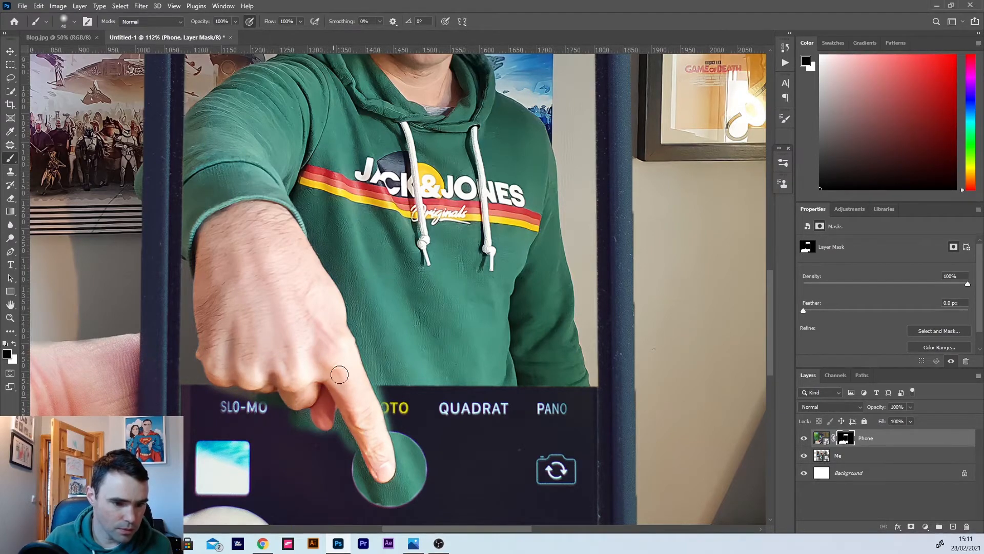
Restore the phone's dark bar along the finger's edge beside FOTO by painting white on the Phone mask with a size 10 brush.
{"action": "scroll", "coordinate": [384, 434], "scroll_direction": "up", "scroll_amount": 3}
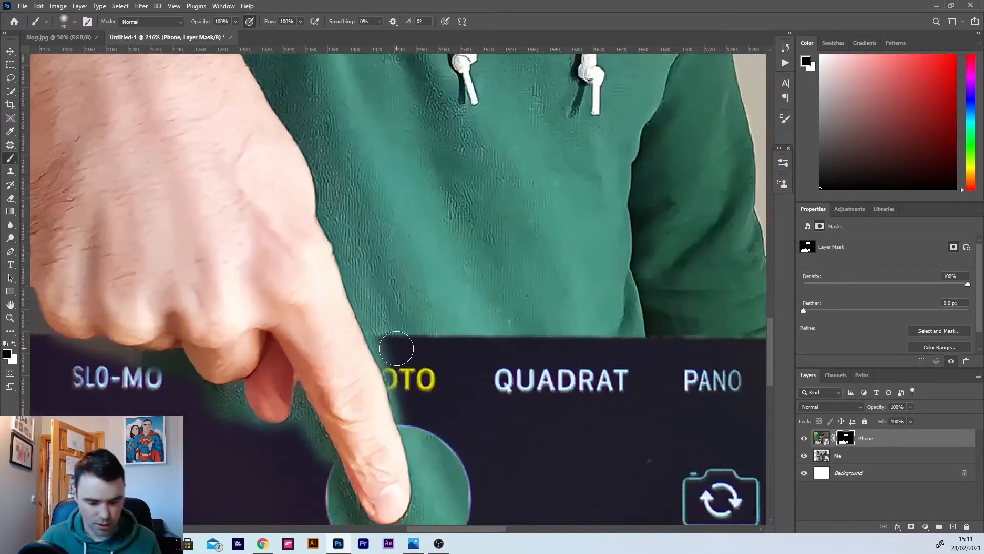
{"action": "key", "text": "bracketleft"}
{"action": "key", "text": "bracketleft"}
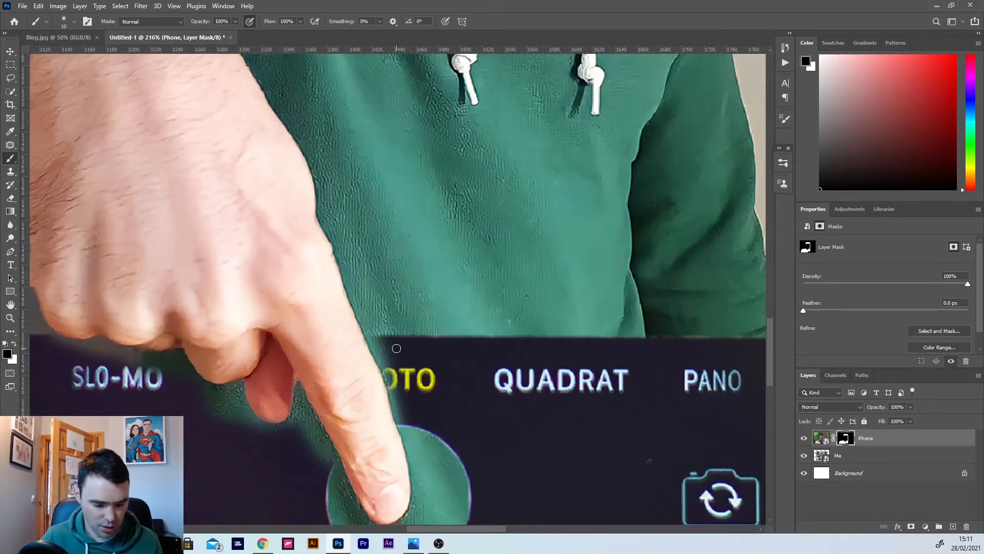
{"action": "scroll", "coordinate": [394, 365], "scroll_direction": "up", "scroll_amount": 4}
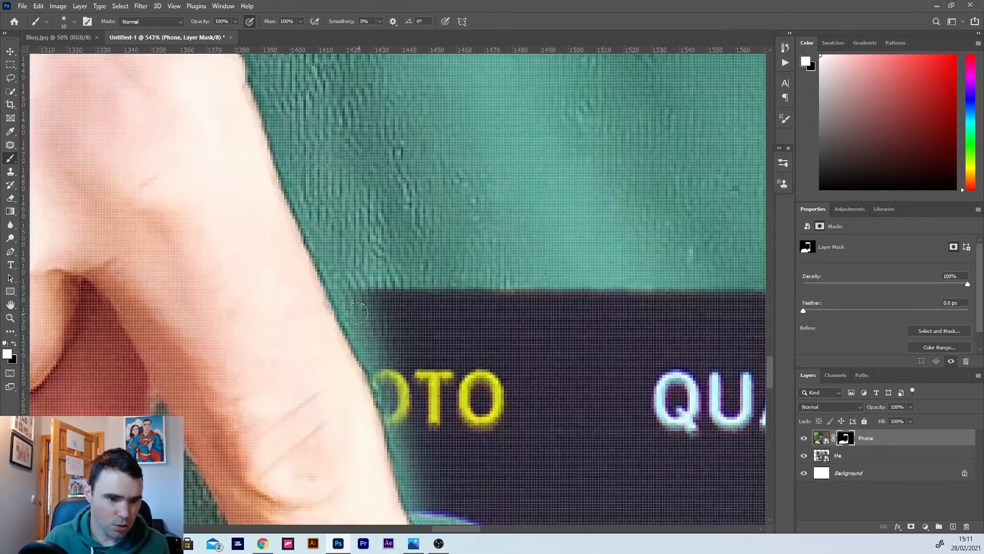
{"action": "mouse_move", "coordinate": [336, 295]}
{"action": "left_mouse_down"}
{"action": "mouse_move", "coordinate": [385, 377]}
{"action": "mouse_move", "coordinate": [363, 309]}
{"action": "mouse_move", "coordinate": [341, 298]}
{"action": "mouse_move", "coordinate": [387, 305]}
{"action": "mouse_move", "coordinate": [334, 294]}
{"action": "mouse_move", "coordinate": [390, 362]}
{"action": "left_mouse_up"}
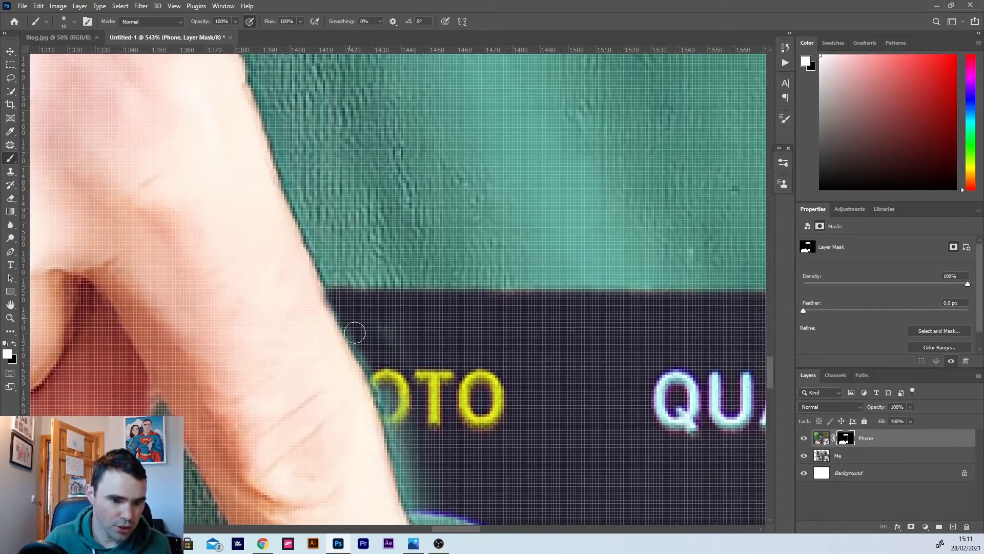
{"action": "mouse_move", "coordinate": [355, 332]}
{"action": "left_mouse_down"}
{"action": "mouse_move", "coordinate": [415, 442]}
{"action": "mouse_move", "coordinate": [364, 196]}
{"action": "mouse_move", "coordinate": [362, 314]}
{"action": "mouse_move", "coordinate": [412, 359]}
{"action": "left_mouse_up"}
{"action": "left_click_drag", "start_coordinate": [413, 361], "coordinate": [373, 225]}
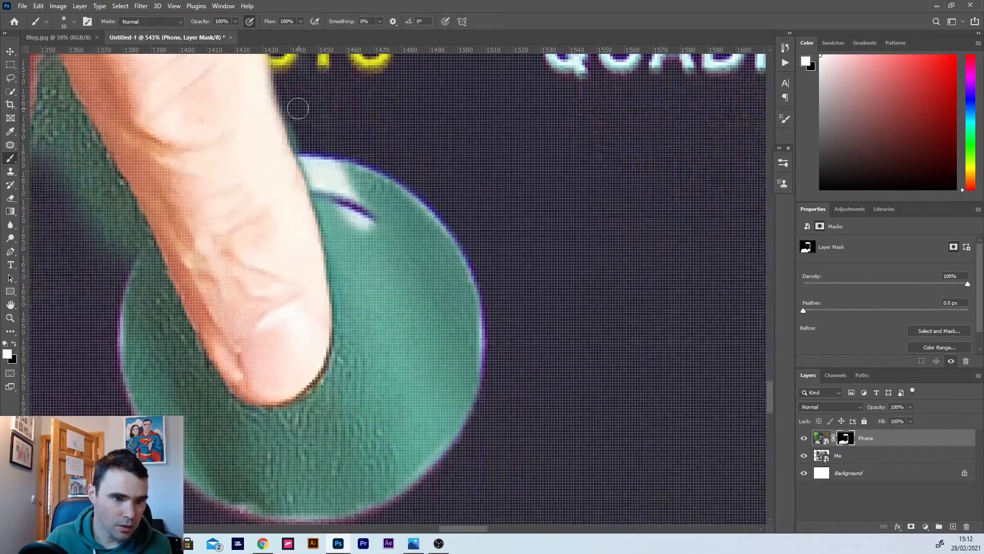
Restore the white shutter button around the fingertip by painting white on the Phone mask, enlarging the brush for the open areas.
{"action": "left_click_drag", "start_coordinate": [303, 149], "coordinate": [345, 325]}
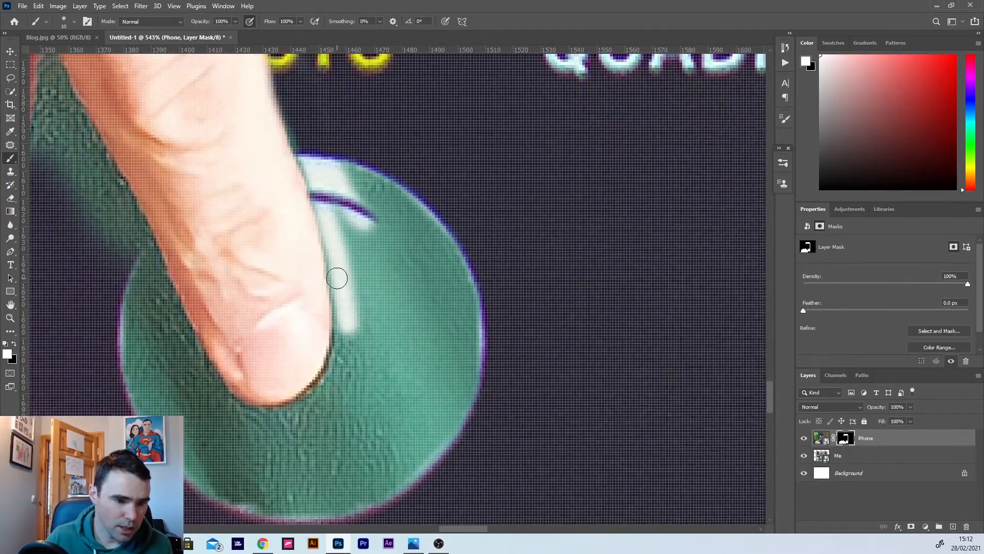
{"action": "mouse_move", "coordinate": [336, 278]}
{"action": "left_mouse_down"}
{"action": "mouse_move", "coordinate": [345, 325]}
{"action": "mouse_move", "coordinate": [321, 394]}
{"action": "mouse_move", "coordinate": [274, 410]}
{"action": "mouse_move", "coordinate": [214, 389]}
{"action": "mouse_move", "coordinate": [136, 236]}
{"action": "mouse_move", "coordinate": [134, 359]}
{"action": "left_mouse_up"}
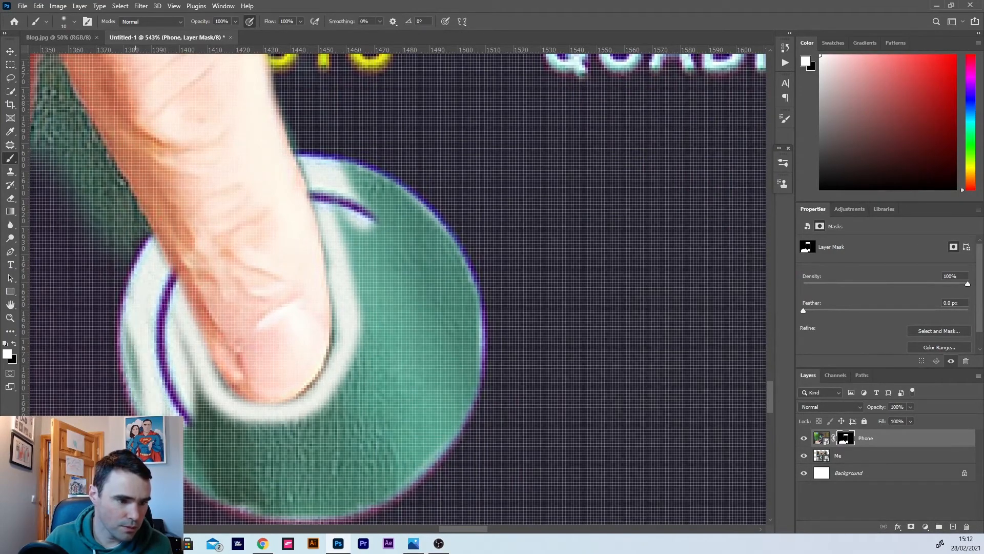
{"action": "mouse_move", "coordinate": [136, 405]}
{"action": "left_mouse_down"}
{"action": "mouse_move", "coordinate": [195, 476]}
{"action": "mouse_move", "coordinate": [193, 398]}
{"action": "mouse_move", "coordinate": [266, 504]}
{"action": "mouse_move", "coordinate": [312, 508]}
{"action": "left_mouse_up"}
{"action": "mouse_move", "coordinate": [245, 452]}
{"action": "left_mouse_down"}
{"action": "mouse_move", "coordinate": [224, 421]}
{"action": "mouse_move", "coordinate": [329, 452]}
{"action": "left_mouse_up"}
{"action": "key", "text": "]"}
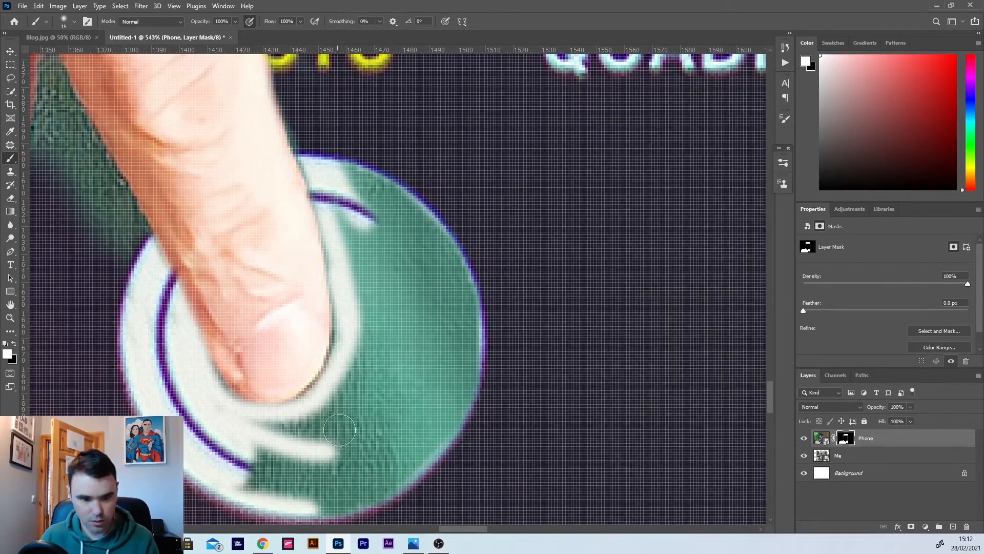
{"action": "key", "text": "]"}
{"action": "key", "text": "]"}
{"action": "key", "text": "]"}
{"action": "mouse_move", "coordinate": [374, 312]}
{"action": "left_mouse_down"}
{"action": "mouse_move", "coordinate": [363, 162]}
{"action": "mouse_move", "coordinate": [424, 250]}
{"action": "mouse_move", "coordinate": [477, 405]}
{"action": "mouse_move", "coordinate": [461, 395]}
{"action": "mouse_move", "coordinate": [364, 494]}
{"action": "mouse_move", "coordinate": [295, 489]}
{"action": "mouse_move", "coordinate": [242, 460]}
{"action": "mouse_move", "coordinate": [299, 460]}
{"action": "mouse_move", "coordinate": [265, 449]}
{"action": "mouse_move", "coordinate": [360, 446]}
{"action": "mouse_move", "coordinate": [413, 320]}
{"action": "mouse_move", "coordinate": [400, 257]}
{"action": "mouse_move", "coordinate": [395, 311]}
{"action": "mouse_move", "coordinate": [377, 206]}
{"action": "mouse_move", "coordinate": [379, 330]}
{"action": "mouse_move", "coordinate": [346, 423]}
{"action": "mouse_move", "coordinate": [391, 319]}
{"action": "mouse_move", "coordinate": [268, 438]}
{"action": "mouse_move", "coordinate": [196, 389]}
{"action": "mouse_move", "coordinate": [172, 356]}
{"action": "left_mouse_up"}
Refine the mask along the fingertip's edge over the shutter button by painting white with a size 9 brush.
{"action": "key", "text": "["}
{"action": "key", "text": "["}
{"action": "key", "text": "["}
{"action": "key", "text": "["}
{"action": "key", "text": "["}
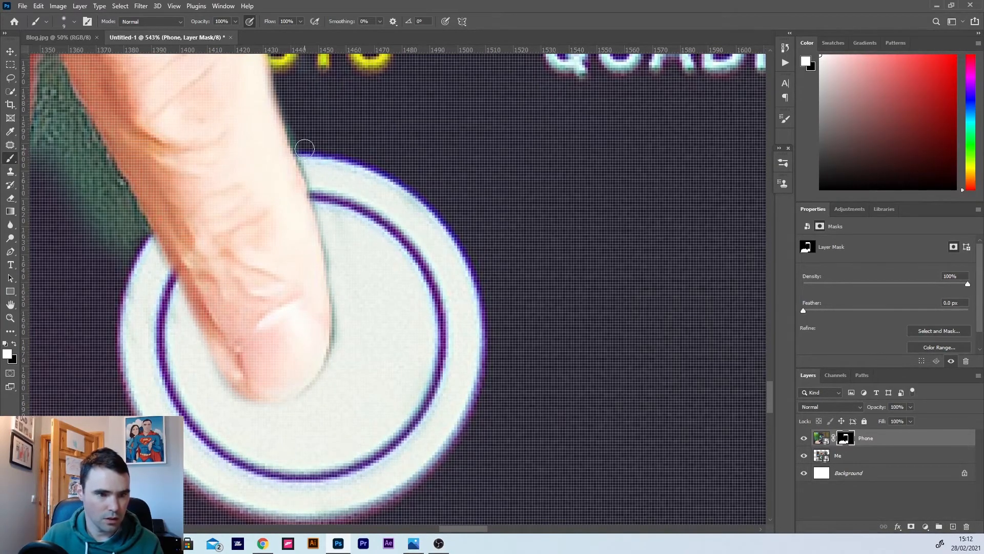
{"action": "mouse_move", "coordinate": [304, 149]}
{"action": "left_mouse_down"}
{"action": "mouse_move", "coordinate": [328, 232]}
{"action": "mouse_move", "coordinate": [328, 372]}
{"action": "left_mouse_up"}
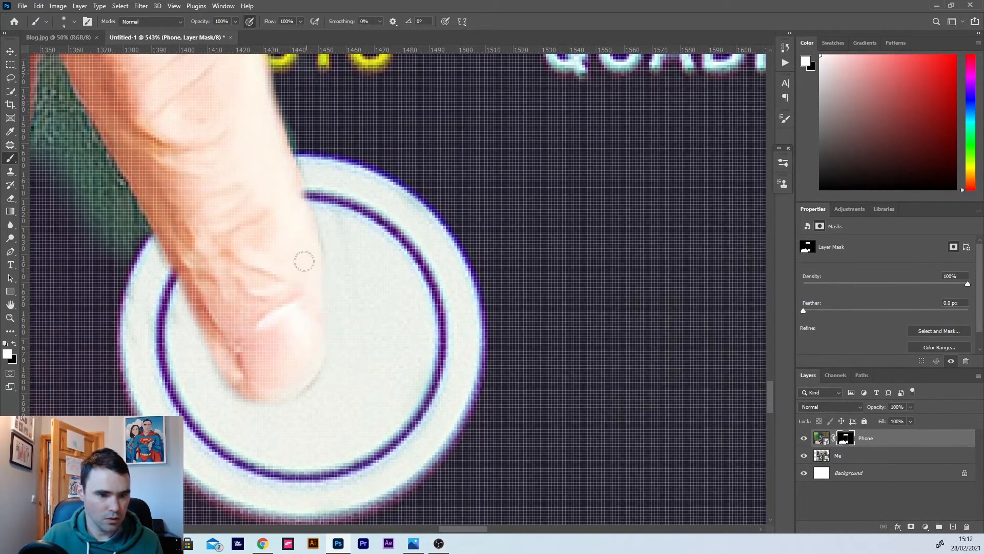
Remove the green fringe around the tucked finger and the pointing finger's inner edge by painting white with the size 9 brush.
{"action": "left_click_drag", "start_coordinate": [293, 172], "coordinate": [599, 297]}
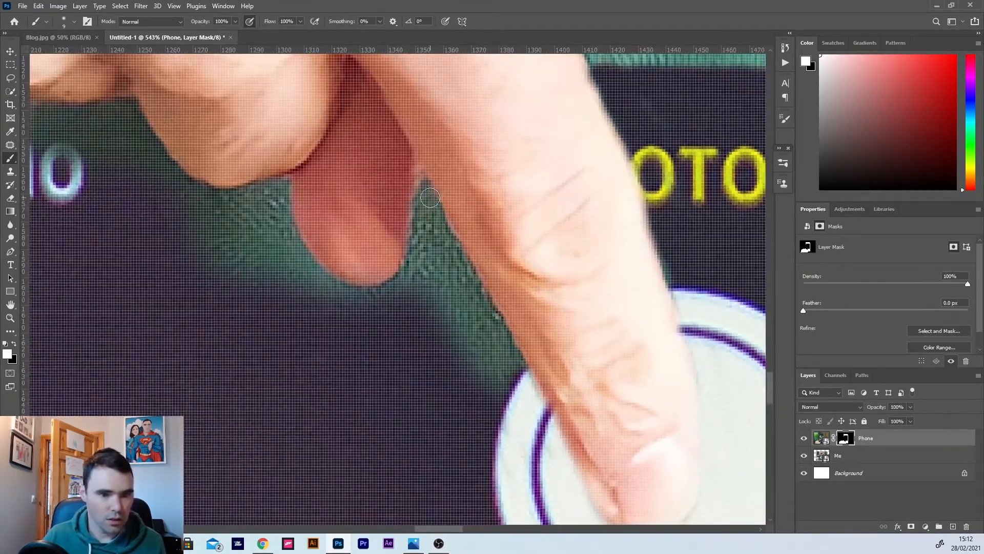
{"action": "left_click_drag", "start_coordinate": [430, 198], "coordinate": [469, 310]}
{"action": "mouse_move", "coordinate": [444, 237]}
{"action": "left_mouse_down"}
{"action": "mouse_move", "coordinate": [525, 378]}
{"action": "mouse_move", "coordinate": [515, 386]}
{"action": "mouse_move", "coordinate": [483, 350]}
{"action": "mouse_move", "coordinate": [440, 280]}
{"action": "mouse_move", "coordinate": [422, 223]}
{"action": "mouse_move", "coordinate": [405, 288]}
{"action": "mouse_move", "coordinate": [416, 248]}
{"action": "mouse_move", "coordinate": [414, 288]}
{"action": "mouse_move", "coordinate": [483, 391]}
{"action": "mouse_move", "coordinate": [445, 305]}
{"action": "mouse_move", "coordinate": [493, 408]}
{"action": "left_mouse_up"}
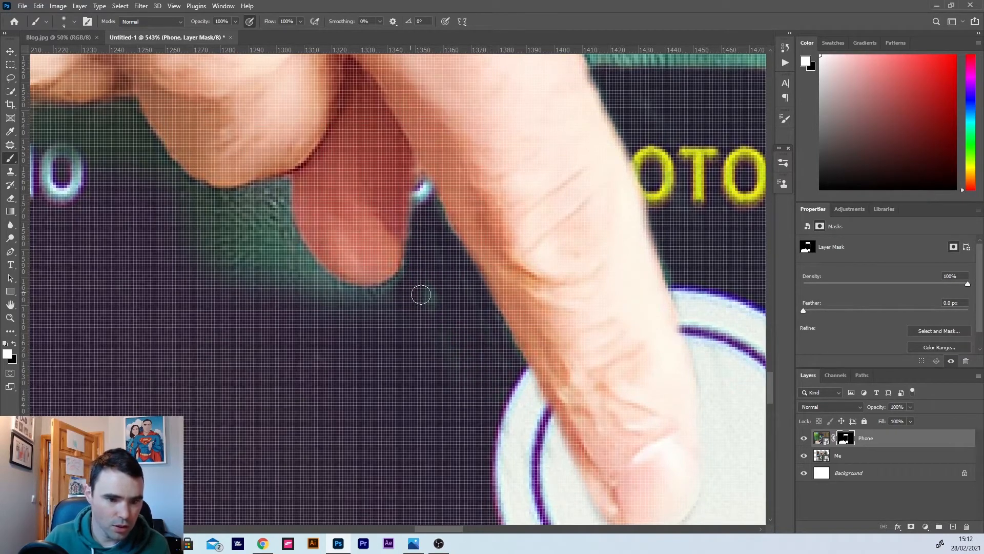
{"action": "mouse_move", "coordinate": [421, 294]}
{"action": "left_mouse_down"}
{"action": "mouse_move", "coordinate": [321, 286]}
{"action": "mouse_move", "coordinate": [272, 188]}
{"action": "mouse_move", "coordinate": [174, 195]}
{"action": "mouse_move", "coordinate": [216, 222]}
{"action": "mouse_move", "coordinate": [204, 237]}
{"action": "mouse_move", "coordinate": [246, 248]}
{"action": "mouse_move", "coordinate": [252, 205]}
{"action": "mouse_move", "coordinate": [300, 268]}
{"action": "mouse_move", "coordinate": [246, 239]}
{"action": "left_mouse_up"}
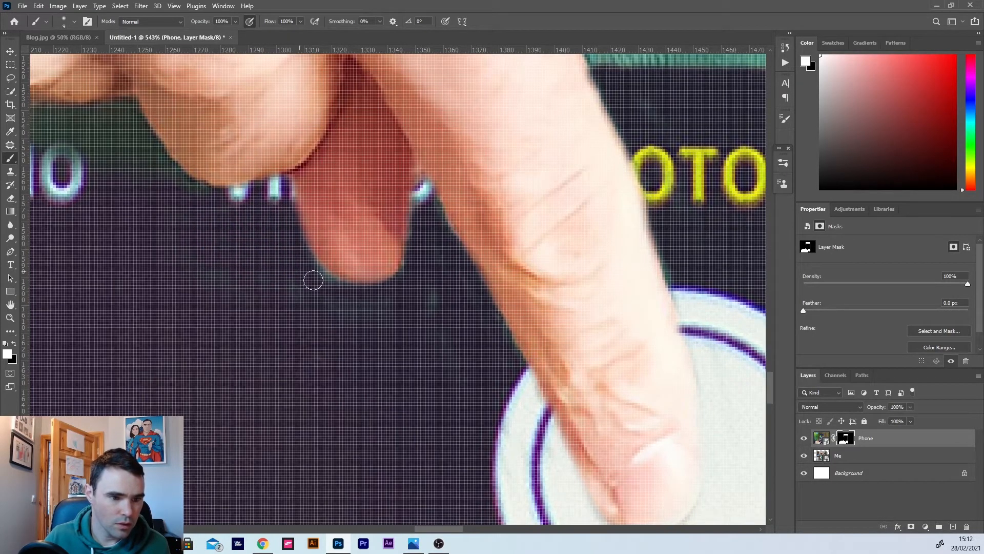
{"action": "left_click_drag", "start_coordinate": [299, 267], "coordinate": [429, 305]}
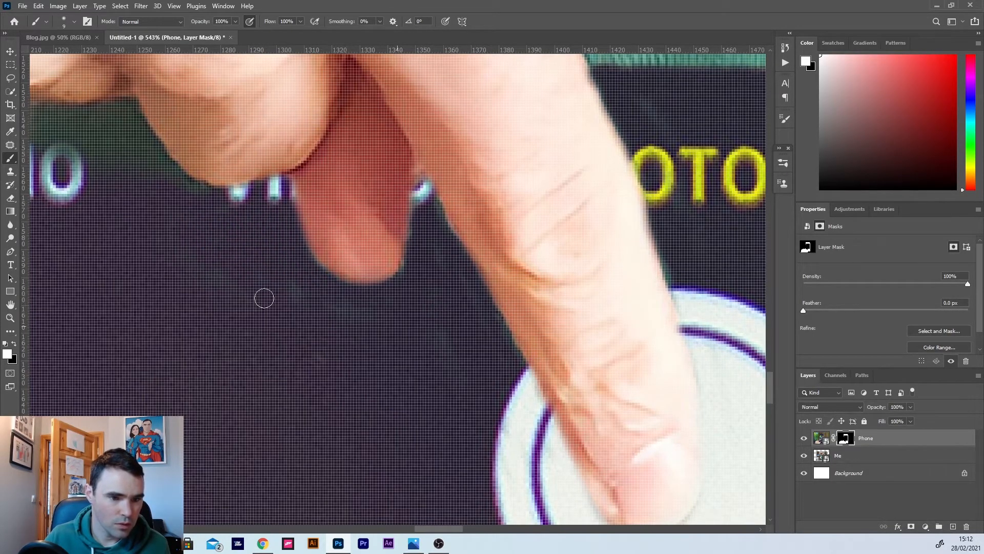
Restore the phone's dark bar beneath the knuckles around SLO-MO by painting white on the Phone mask, enlarging the brush to 25.
{"action": "left_click_drag", "start_coordinate": [237, 285], "coordinate": [624, 398]}
{"action": "mouse_move", "coordinate": [205, 190]}
{"action": "left_mouse_down"}
{"action": "mouse_move", "coordinate": [283, 200]}
{"action": "mouse_move", "coordinate": [307, 189]}
{"action": "mouse_move", "coordinate": [483, 229]}
{"action": "mouse_move", "coordinate": [511, 219]}
{"action": "mouse_move", "coordinate": [576, 301]}
{"action": "mouse_move", "coordinate": [621, 317]}
{"action": "mouse_move", "coordinate": [564, 293]}
{"action": "mouse_move", "coordinate": [507, 242]}
{"action": "mouse_move", "coordinate": [388, 238]}
{"action": "mouse_move", "coordinate": [247, 213]}
{"action": "mouse_move", "coordinate": [344, 207]}
{"action": "mouse_move", "coordinate": [370, 230]}
{"action": "left_mouse_up"}
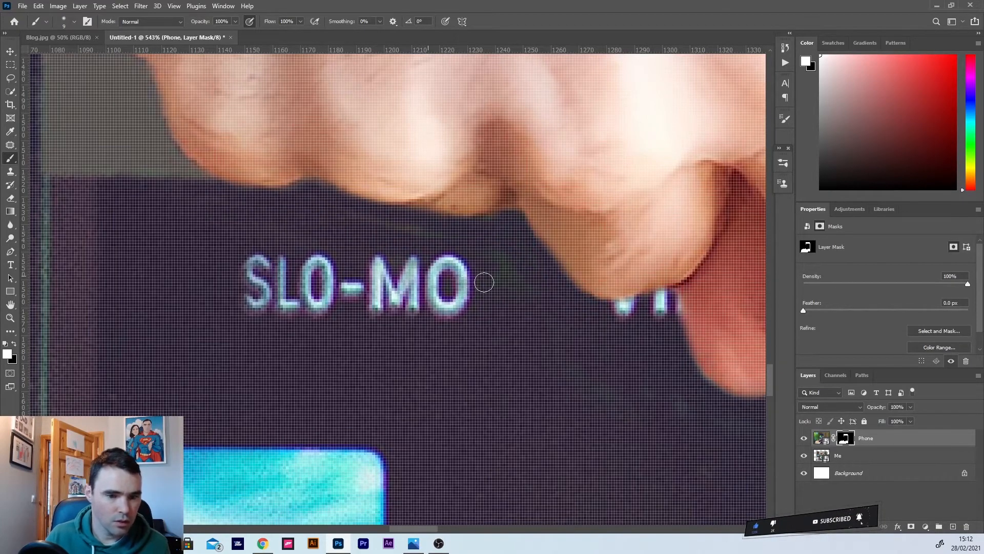
{"action": "key", "text": "bracketright"}
{"action": "key", "text": "bracketright"}
{"action": "key", "text": "bracketright"}
{"action": "key", "text": "bracketright"}
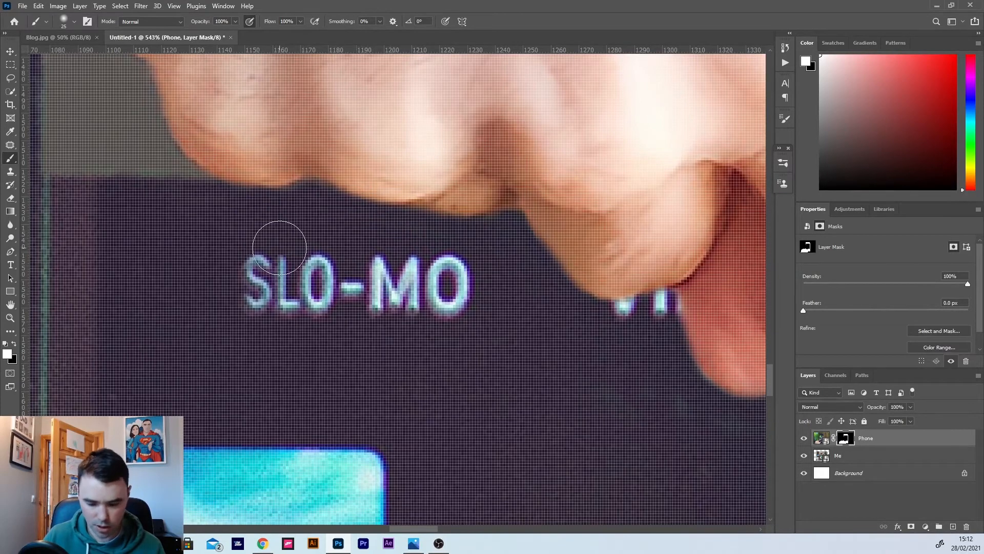
{"action": "key", "text": "bracketleft"}
{"action": "key", "text": "bracketleft"}
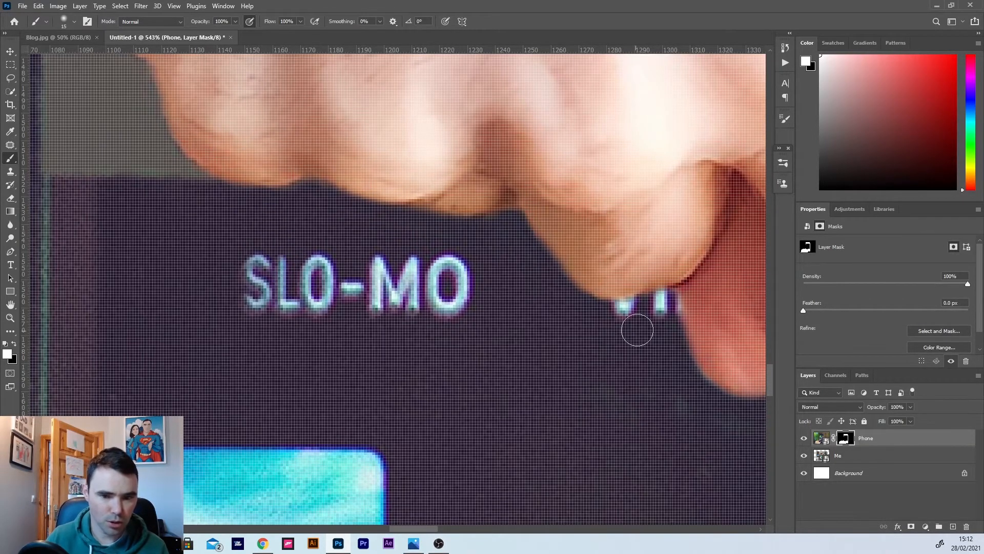
{"action": "scroll", "coordinate": [649, 315], "scroll_direction": "down", "scroll_amount": 5}
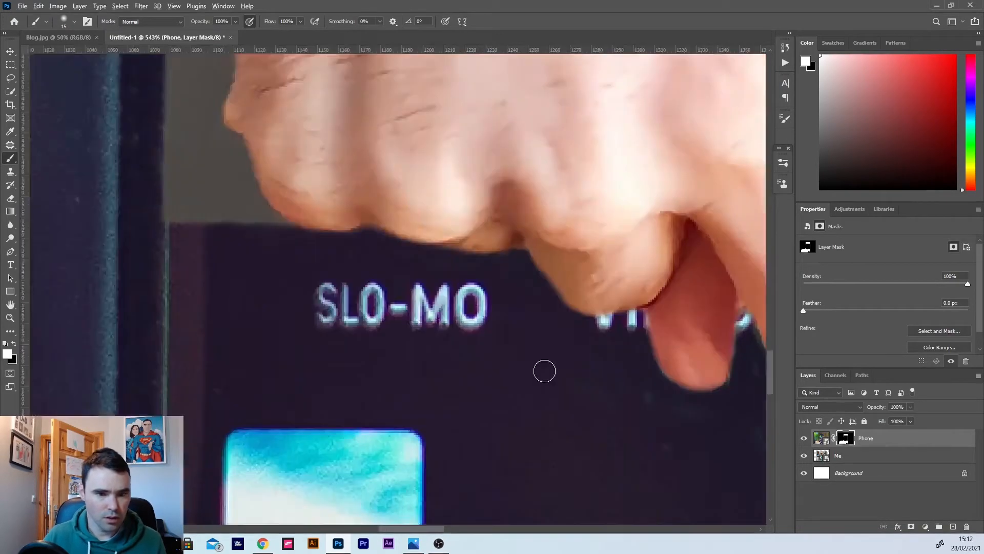
{"action": "scroll", "coordinate": [538, 351], "scroll_direction": "down", "scroll_amount": 3}
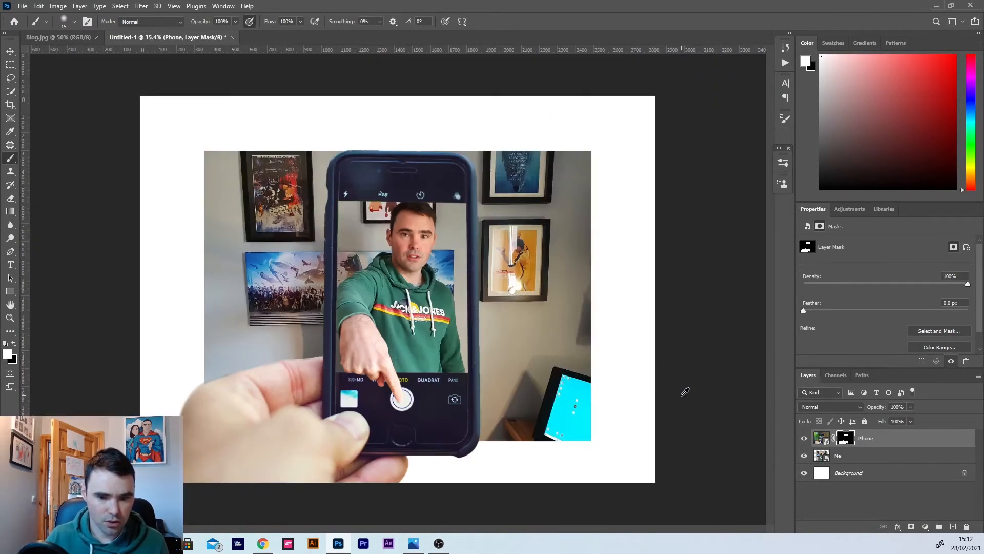
{"action": "scroll", "coordinate": [450, 355], "scroll_direction": "up", "scroll_amount": 3}
Scale the Phone and Me layers together to about 140% so the composite fills the white canvas.
{"action": "left_click", "coordinate": [10, 52]}
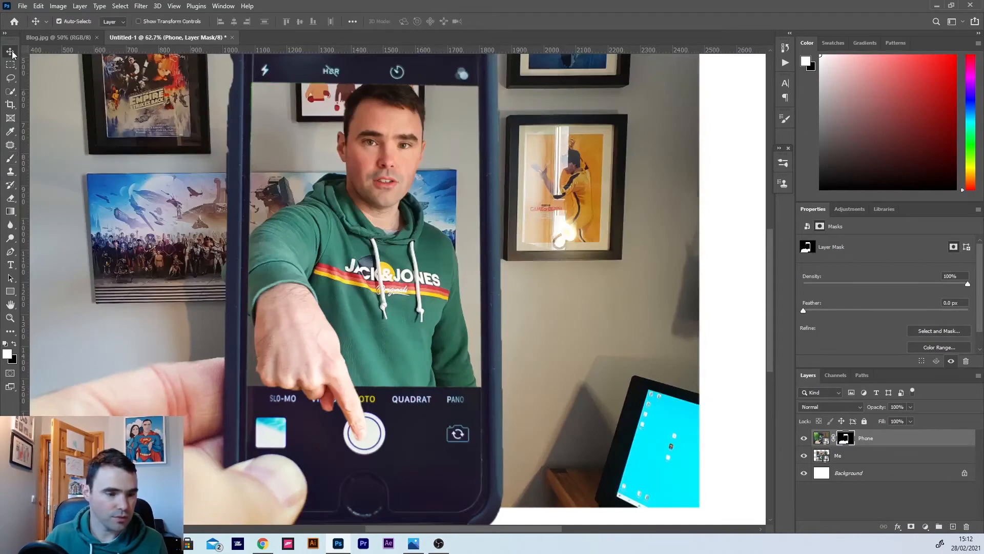
{"action": "scroll", "coordinate": [376, 391], "scroll_direction": "down", "scroll_amount": 2}
{"action": "scroll", "coordinate": [375, 393], "scroll_direction": "down", "scroll_amount": 1}
{"action": "scroll", "coordinate": [375, 394], "scroll_direction": "up", "scroll_amount": 1}
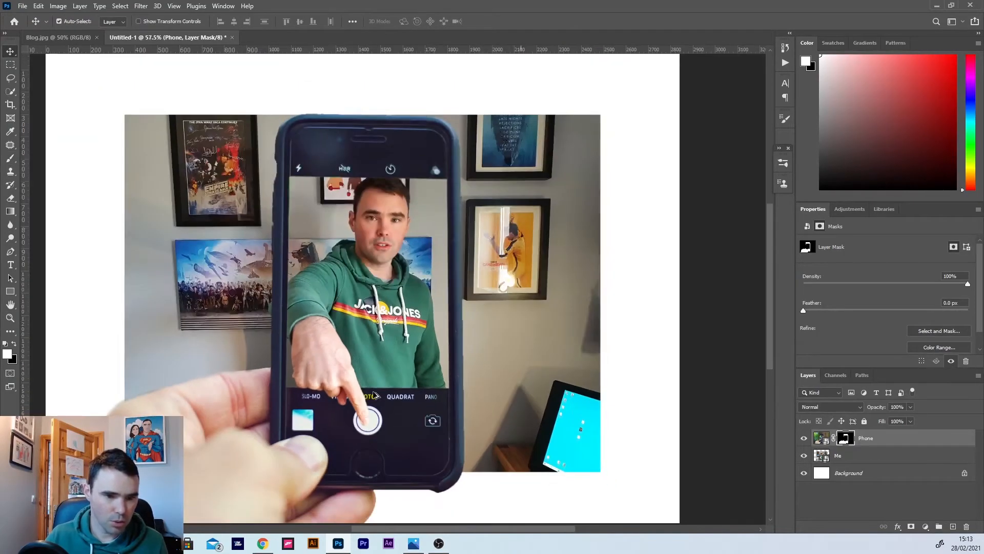
{"action": "scroll", "coordinate": [135, 244], "scroll_direction": "down", "scroll_amount": 1}
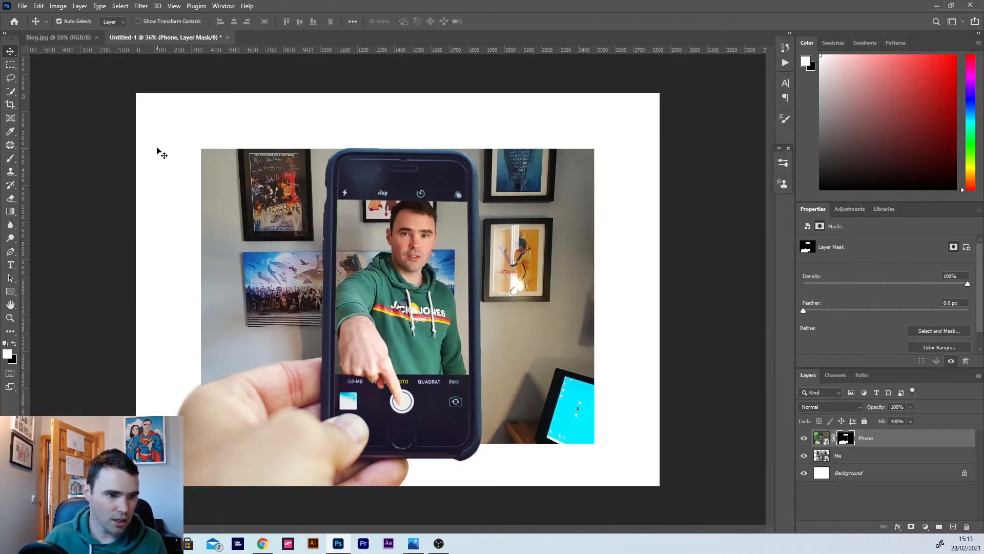
{"action": "left_click_drag", "start_coordinate": [162, 153], "coordinate": [569, 475]}
{"action": "key", "text": "ctrl+t"}
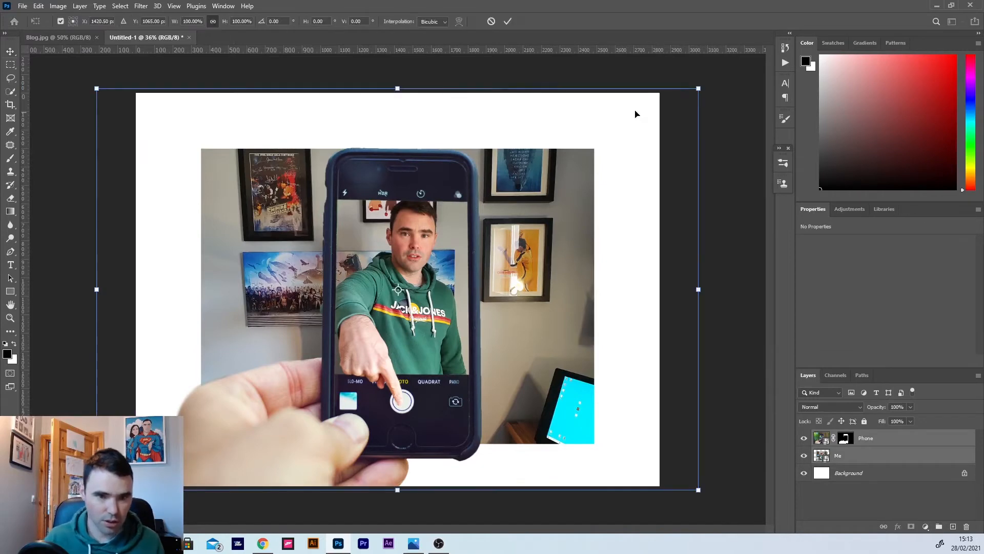
{"action": "left_click_drag", "start_coordinate": [698, 88], "coordinate": [819, 7]}
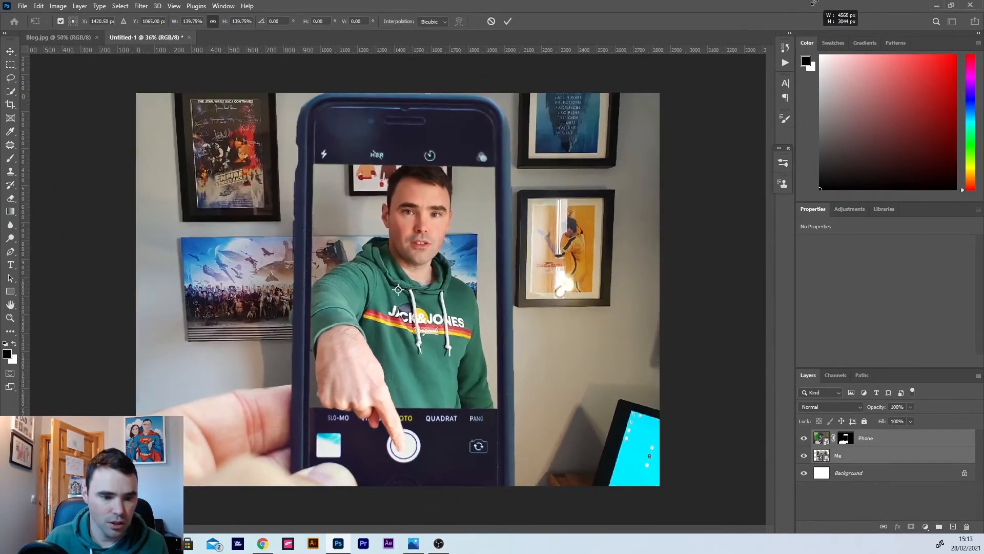
{"action": "left_click", "coordinate": [508, 21]}
{"action": "left_click", "coordinate": [693, 319]}
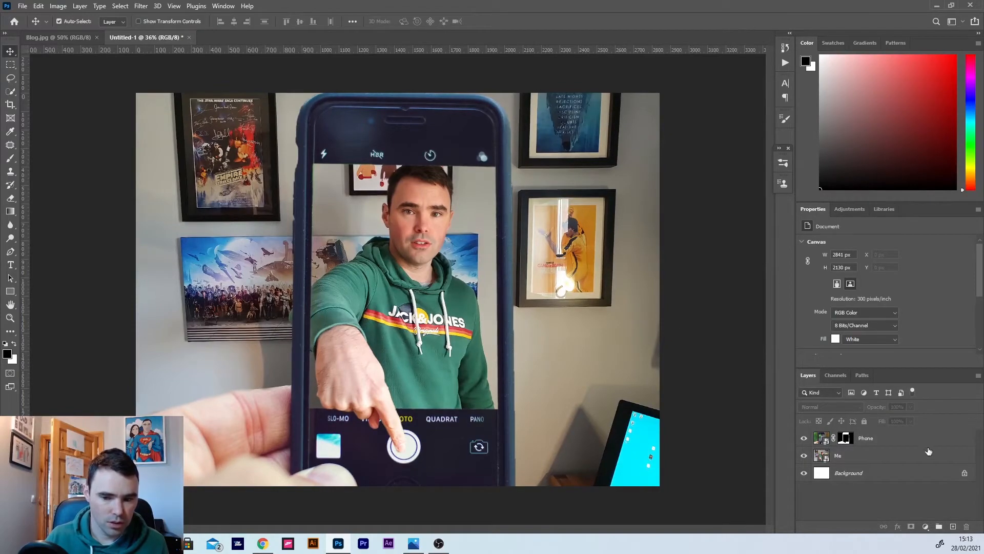
Examine the enlarged composite around the pointing finger and the spot where it touches the shutter button.
{"action": "left_click", "coordinate": [875, 442]}
{"action": "scroll", "coordinate": [409, 395], "scroll_direction": "up", "scroll_amount": 6}
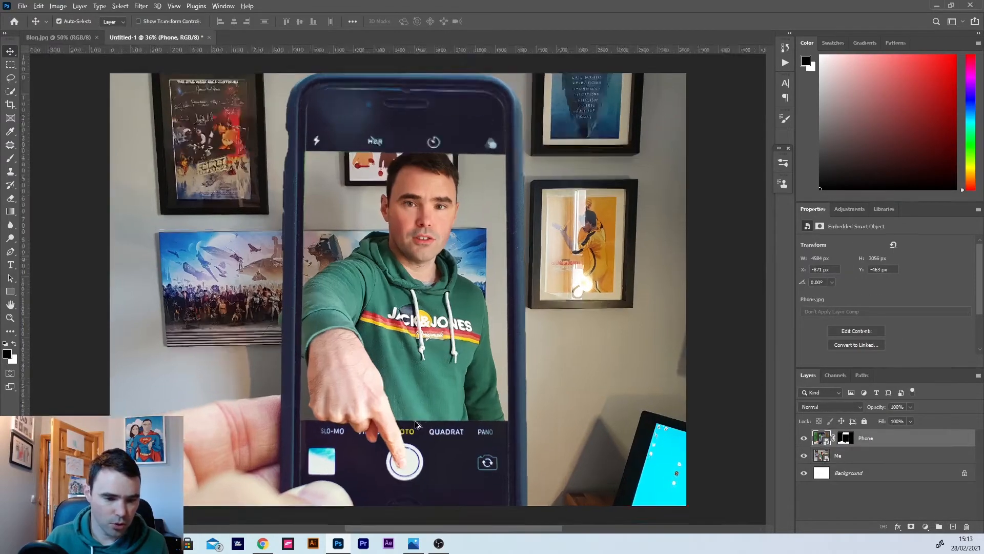
{"action": "scroll", "coordinate": [393, 476], "scroll_direction": "up", "scroll_amount": 2}
{"action": "scroll", "coordinate": [353, 417], "scroll_direction": "down", "scroll_amount": 3}
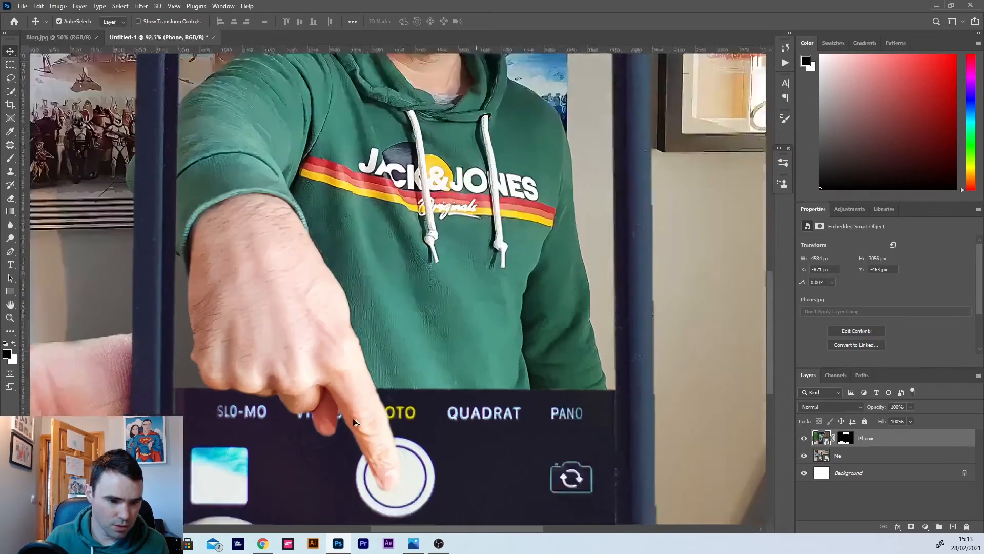
{"action": "scroll", "coordinate": [353, 418], "scroll_direction": "up", "scroll_amount": 6}
{"action": "left_click", "coordinate": [373, 437]}
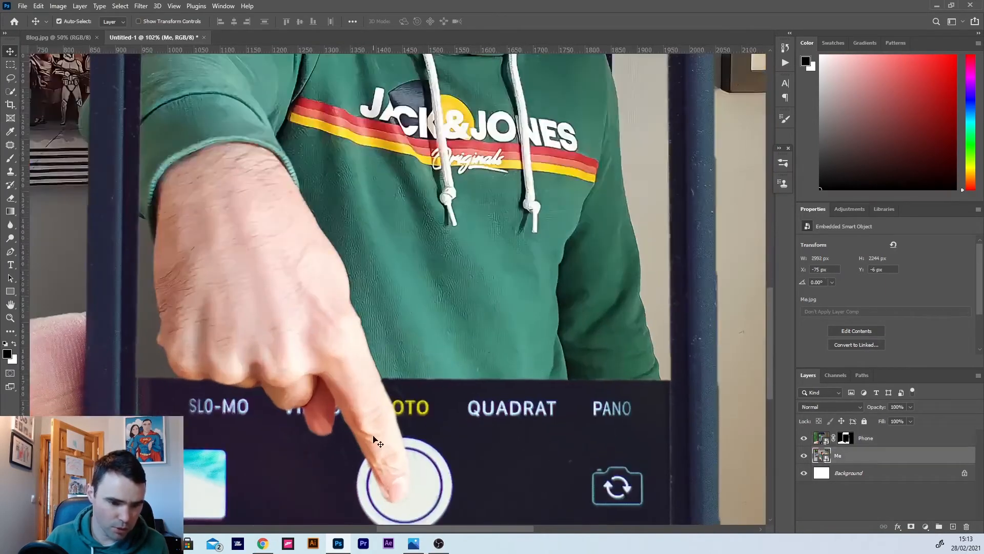
{"action": "scroll", "coordinate": [414, 414], "scroll_direction": "down", "scroll_amount": 7}
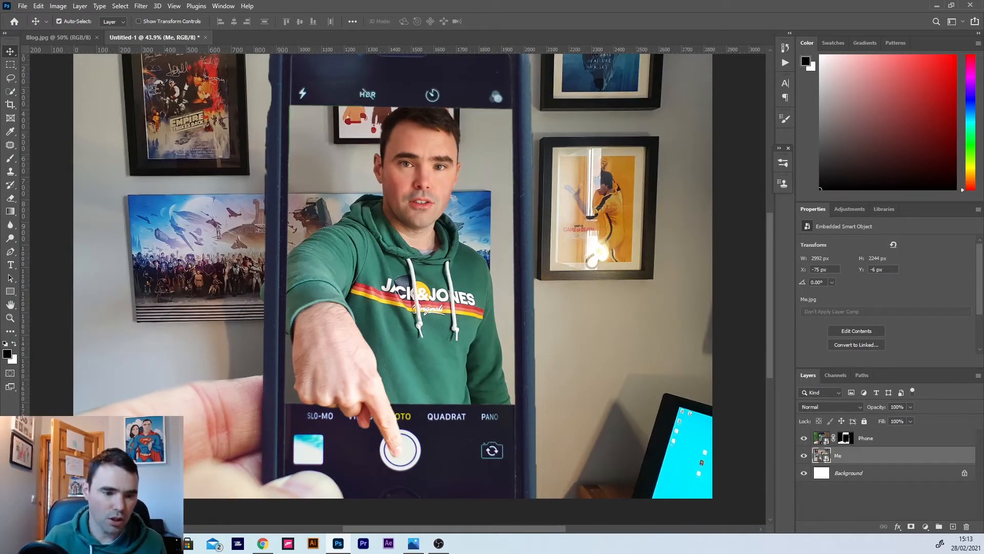
{"action": "scroll", "coordinate": [379, 435], "scroll_direction": "up", "scroll_amount": 6}
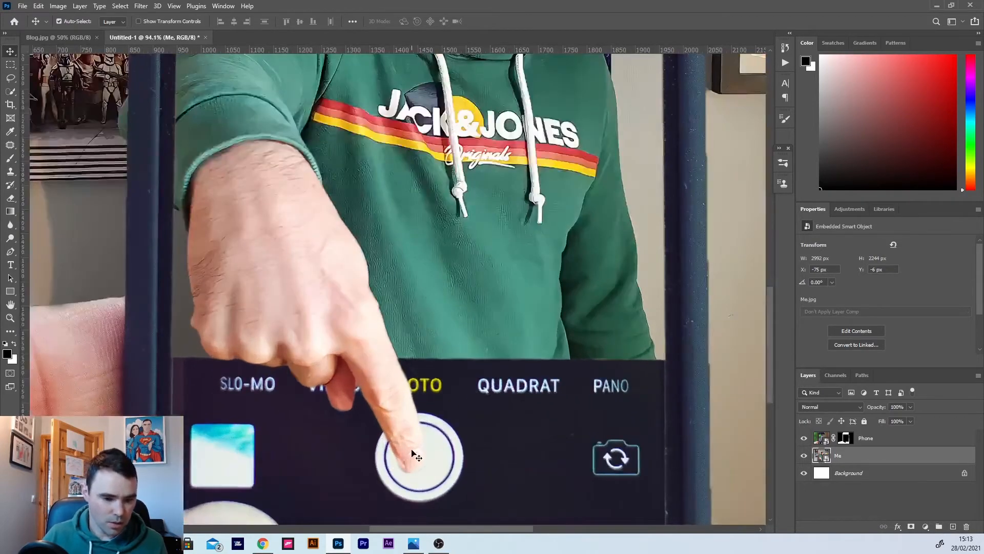
{"action": "scroll", "coordinate": [410, 455], "scroll_direction": "up", "scroll_amount": 2}
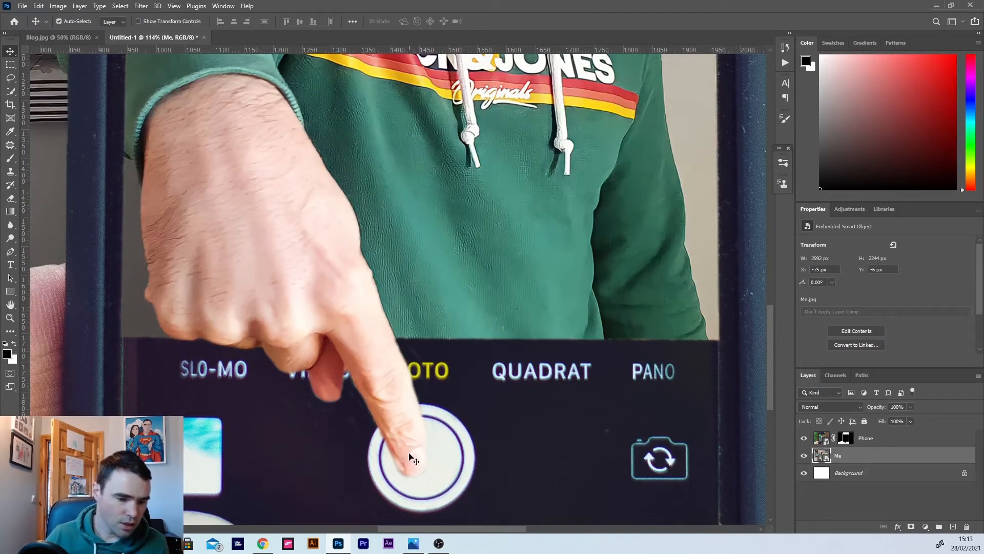
Add a new layer above Me and dab the phone bar's sampled dark colour at the fingertip with a size 175 soft brush.
{"action": "key", "text": "p"}
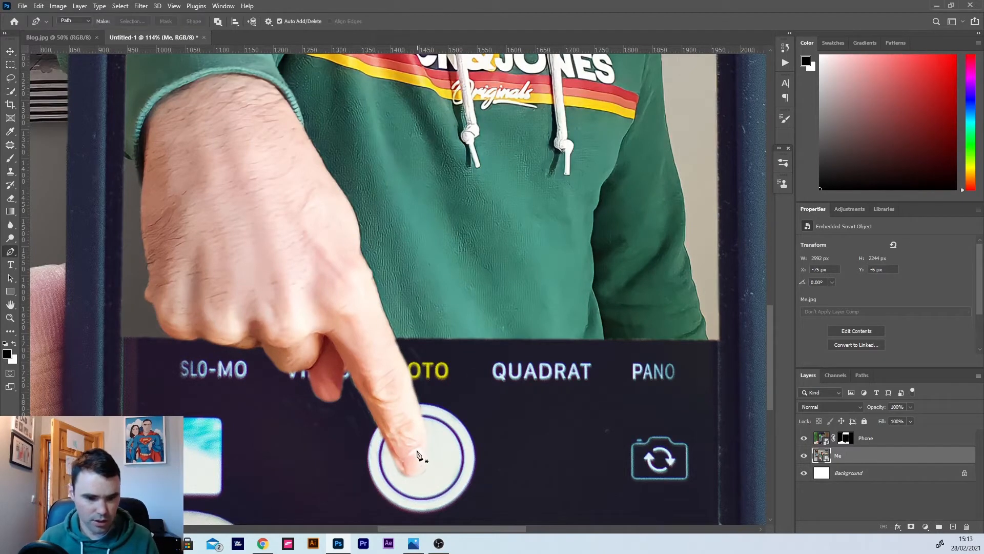
{"action": "left_click", "coordinate": [953, 527]}
{"action": "key", "text": "b"}
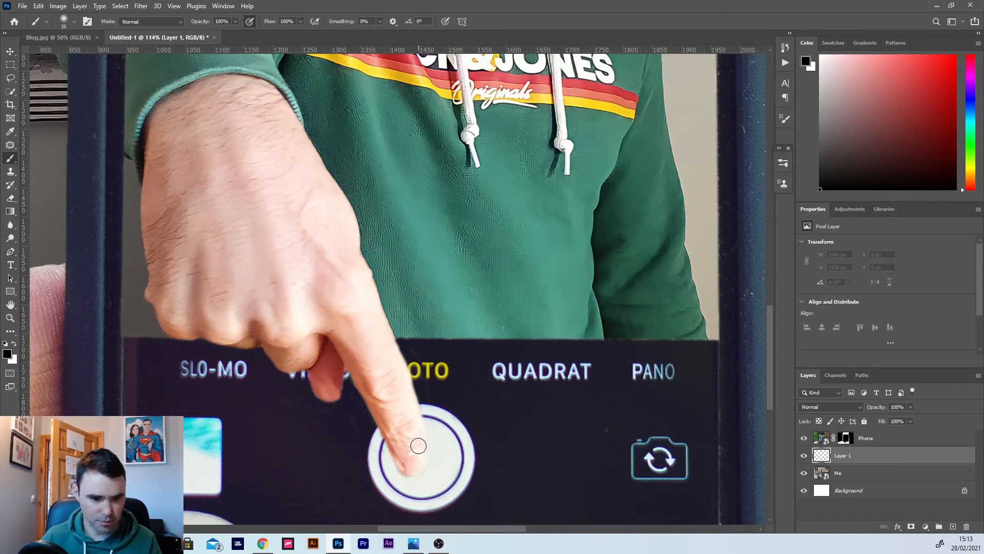
{"action": "key", "text": "bracketright"}
{"action": "key", "text": "bracketright"}
{"action": "key", "text": "bracketright"}
{"action": "key", "text": "bracketright"}
{"action": "key", "text": "bracketright"}
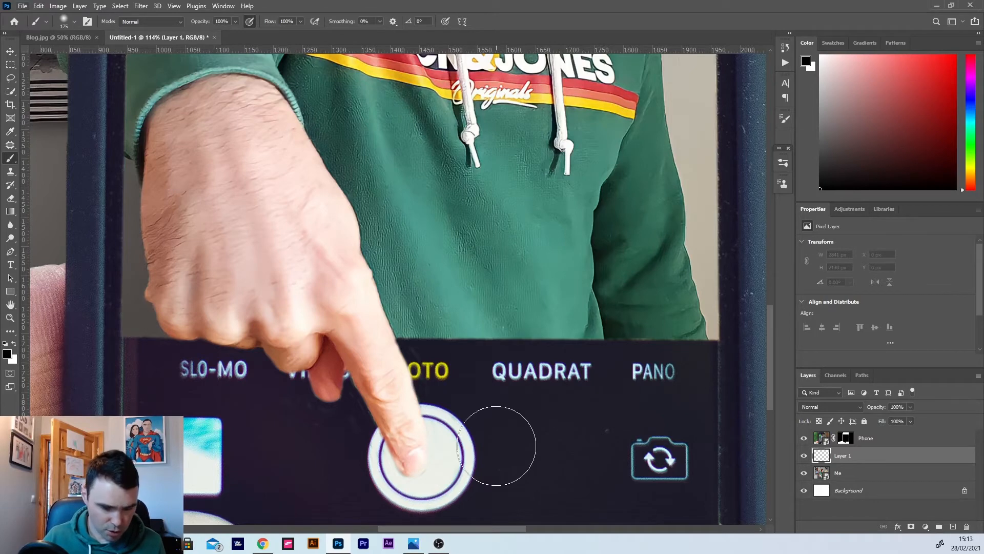
{"action": "left_click", "coordinate": [509, 435], "text": "alt"}
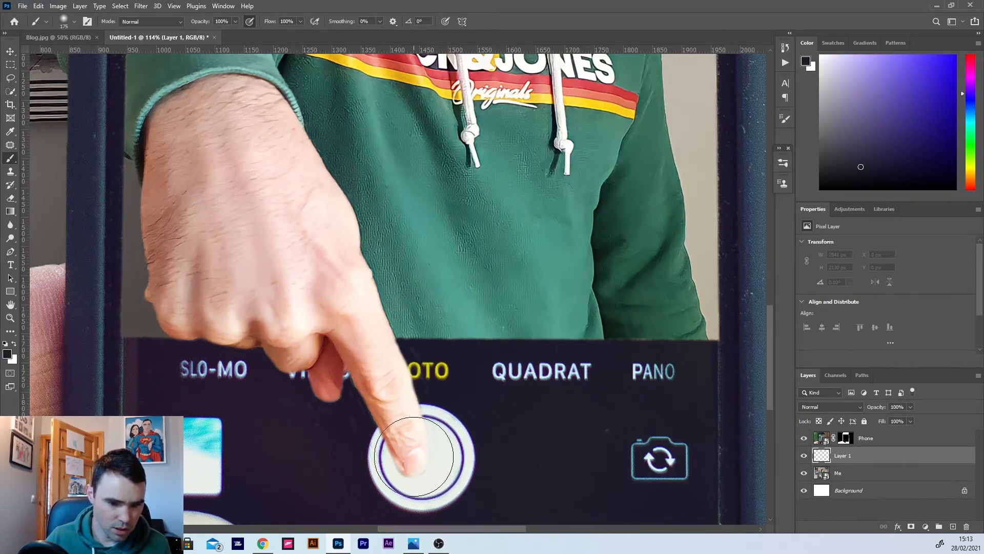
{"action": "left_click", "coordinate": [416, 454]}
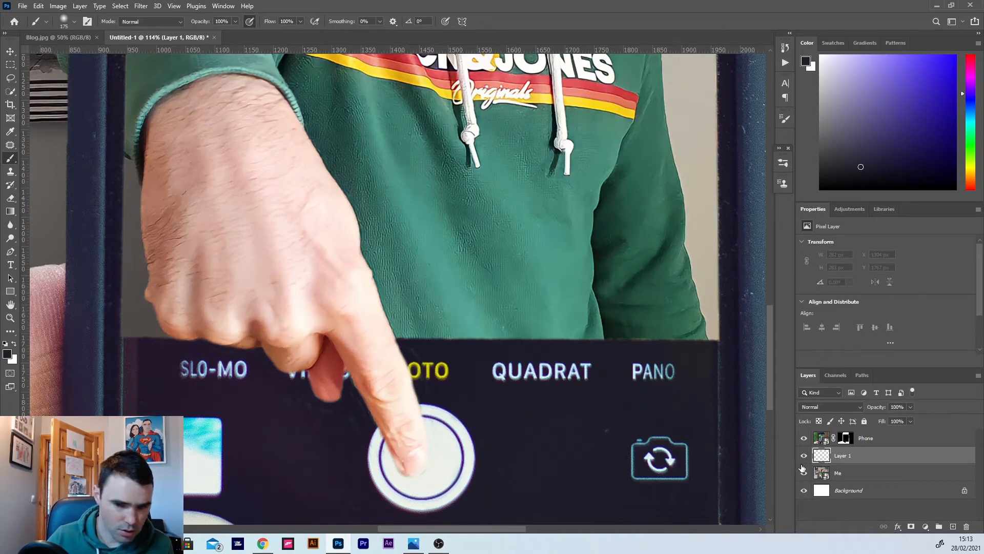
Move the new layer above Phone and paint a soft dark spot over the fingertip and shutter button.
{"action": "left_click_drag", "start_coordinate": [827, 456], "coordinate": [825, 435]}
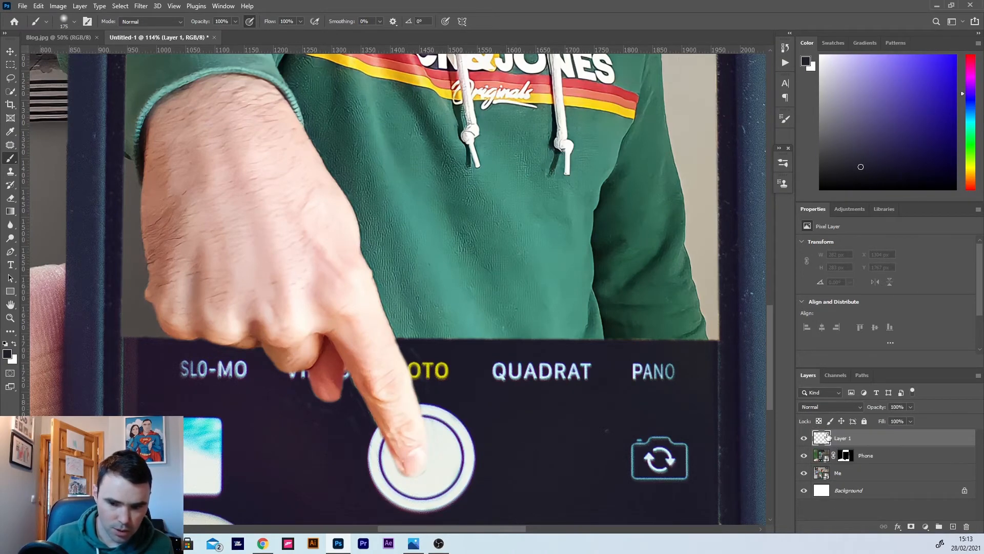
{"action": "left_click", "coordinate": [410, 451]}
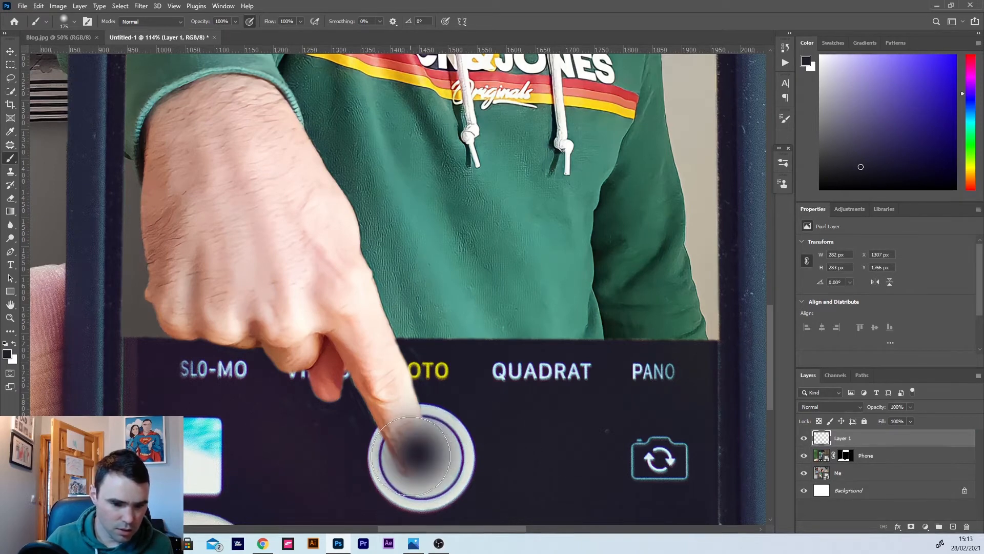
{"action": "left_click", "coordinate": [409, 456]}
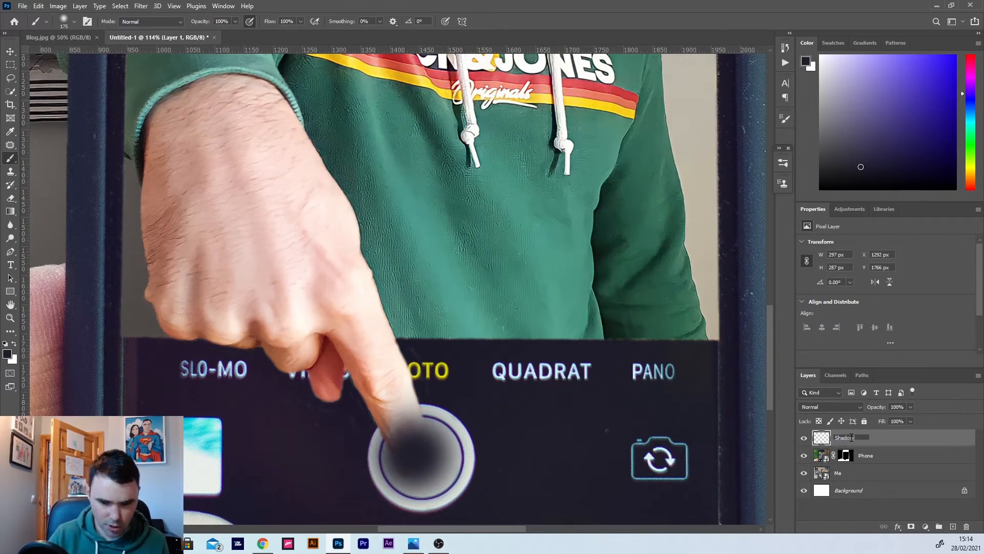
Rename the dark spot's layer Shadow and add a layer mask to it.
{"action": "left_click", "coordinate": [899, 439]}
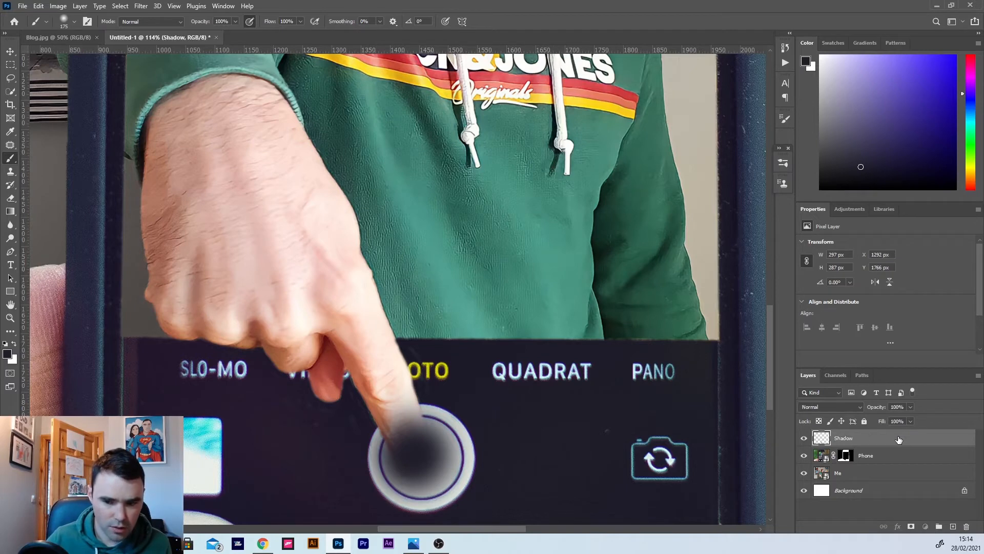
{"action": "left_click", "coordinate": [912, 528]}
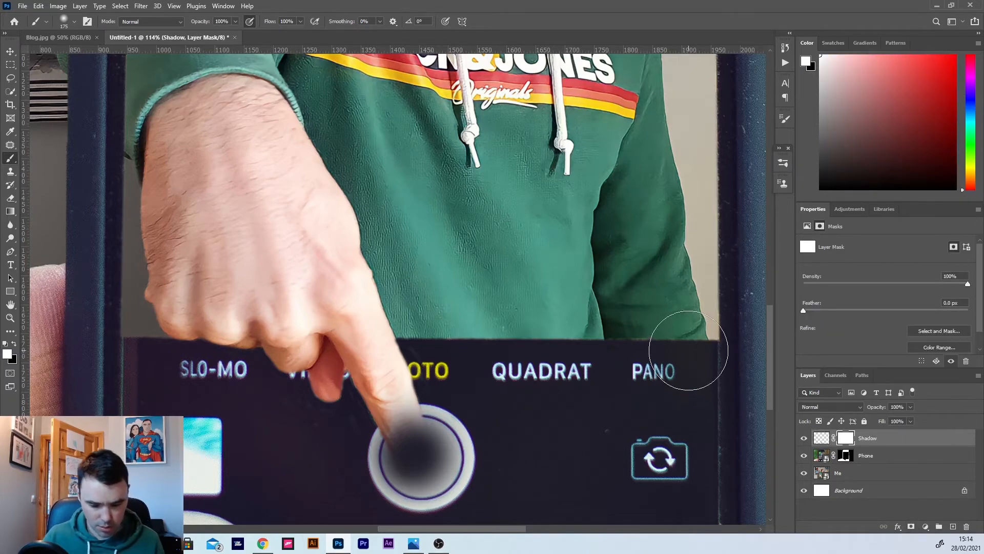
Remove the shadow from the pointing finger by painting black on the Shadow mask with a size 45 brush.
{"action": "key", "text": "bracketleft"}
{"action": "key", "text": "bracketleft"}
{"action": "key", "text": "bracketleft"}
{"action": "key", "text": "bracketleft"}
{"action": "key", "text": "bracketleft"}
{"action": "key", "text": "bracketleft"}
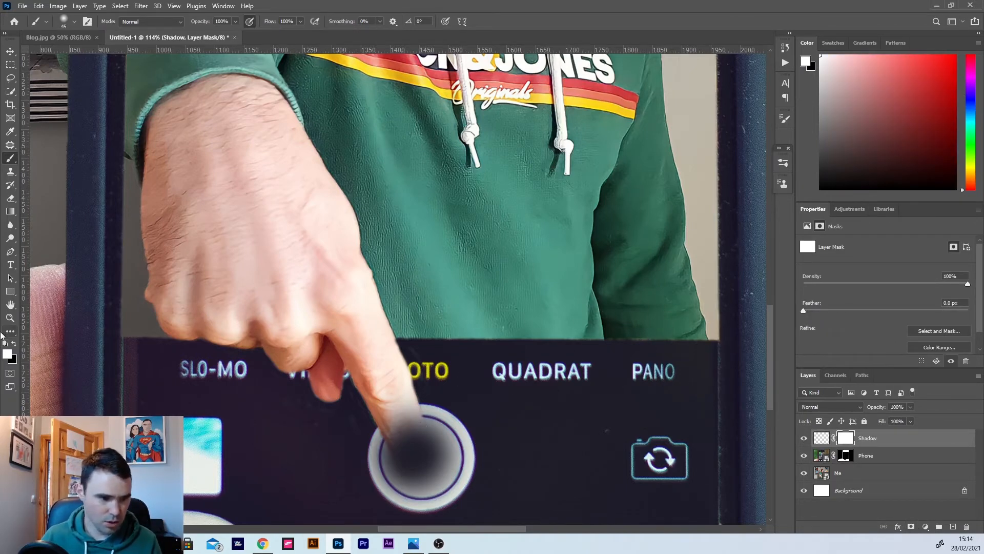
{"action": "key", "text": "x"}
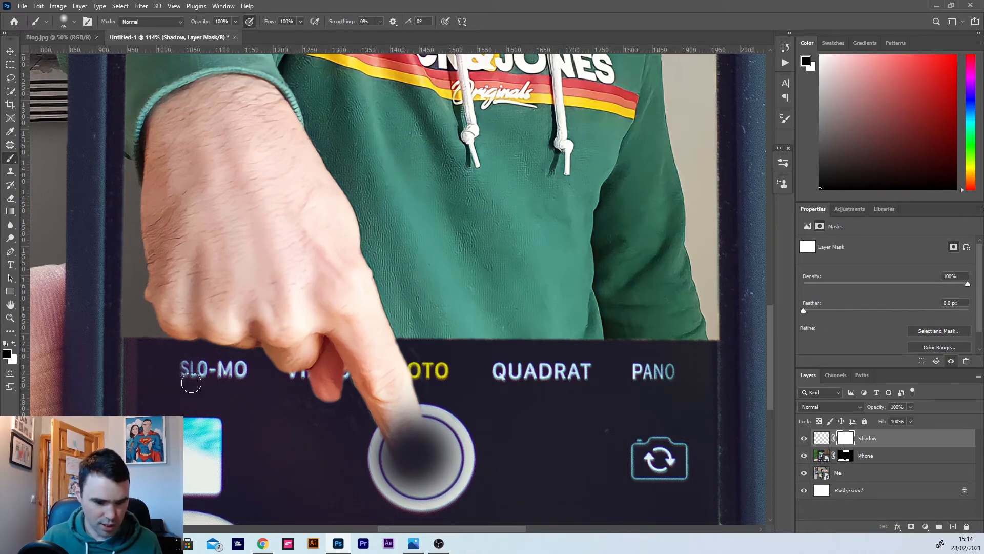
{"action": "scroll", "coordinate": [410, 435], "scroll_direction": "up", "scroll_amount": 3}
{"action": "mouse_move", "coordinate": [407, 427]}
{"action": "left_mouse_down"}
{"action": "mouse_move", "coordinate": [367, 317]}
{"action": "mouse_move", "coordinate": [399, 361]}
{"action": "mouse_move", "coordinate": [402, 352]}
{"action": "mouse_move", "coordinate": [404, 366]}
{"action": "mouse_move", "coordinate": [383, 377]}
{"action": "mouse_move", "coordinate": [363, 314]}
{"action": "mouse_move", "coordinate": [382, 377]}
{"action": "mouse_move", "coordinate": [394, 370]}
{"action": "mouse_move", "coordinate": [391, 319]}
{"action": "mouse_move", "coordinate": [384, 385]}
{"action": "mouse_move", "coordinate": [356, 307]}
{"action": "left_mouse_up"}
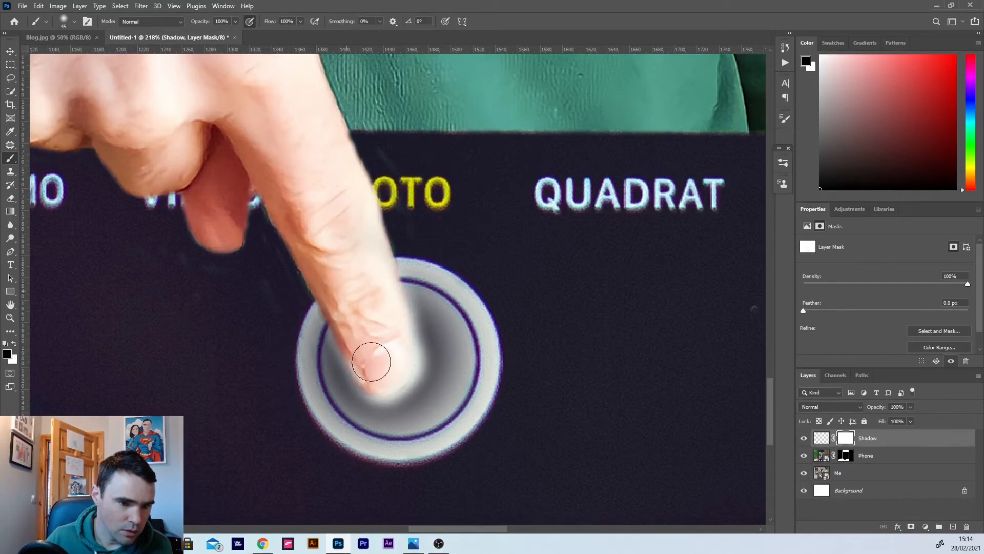
Refine the Shadow mask along the fingertip's edge with smaller brushes, starting at size 30.
{"action": "scroll", "coordinate": [493, 392], "scroll_direction": "down", "scroll_amount": 5, "text": "alt"}
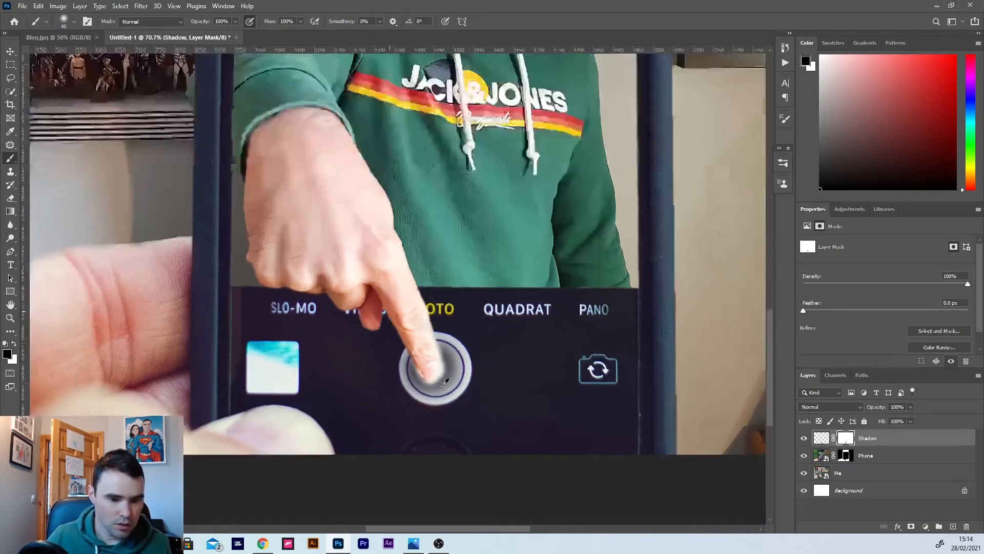
{"action": "scroll", "coordinate": [433, 385], "scroll_direction": "up", "scroll_amount": 4, "text": "alt"}
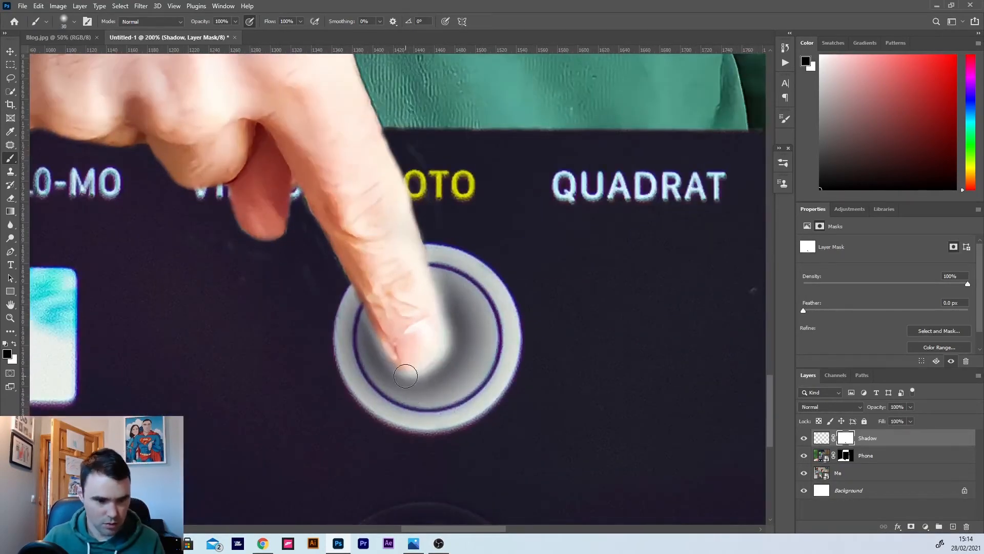
{"action": "key", "text": "x"}
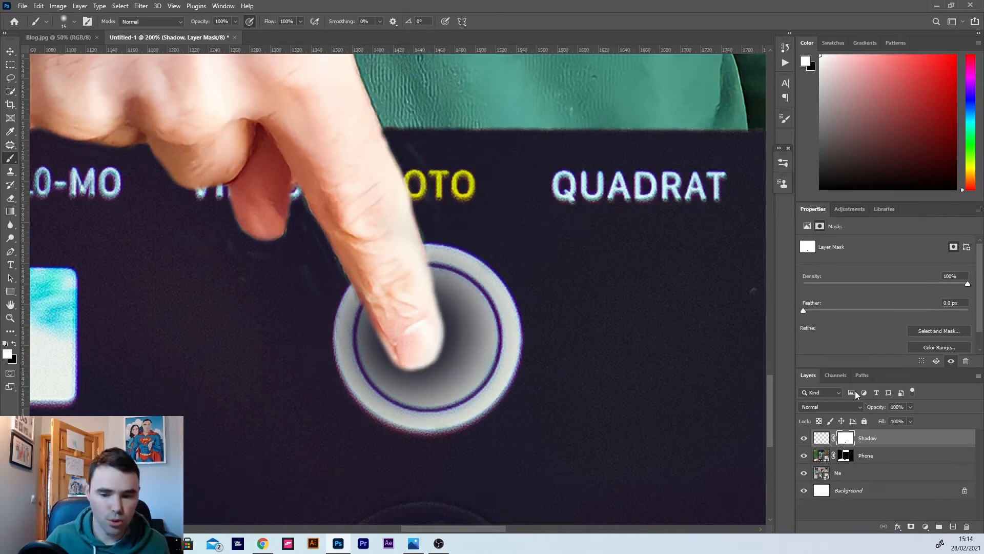
Lower the Shadow layer's opacity to 41% and compare the composite with the shadow hidden and shown.
{"action": "left_click_drag", "start_coordinate": [911, 407], "coordinate": [882, 416]}
{"action": "scroll", "coordinate": [586, 397], "scroll_direction": "down", "scroll_amount": 5}
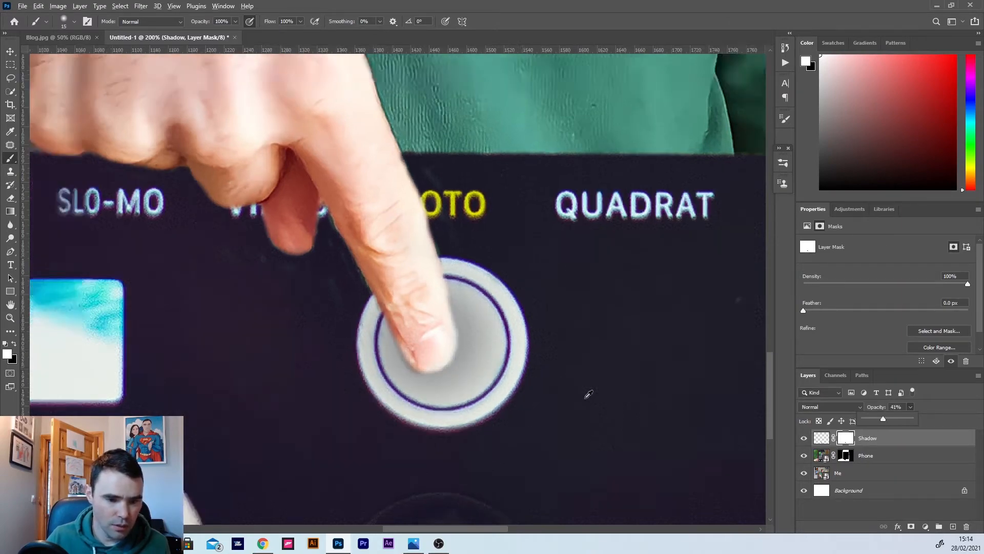
{"action": "scroll", "coordinate": [586, 397], "scroll_direction": "down", "scroll_amount": 2}
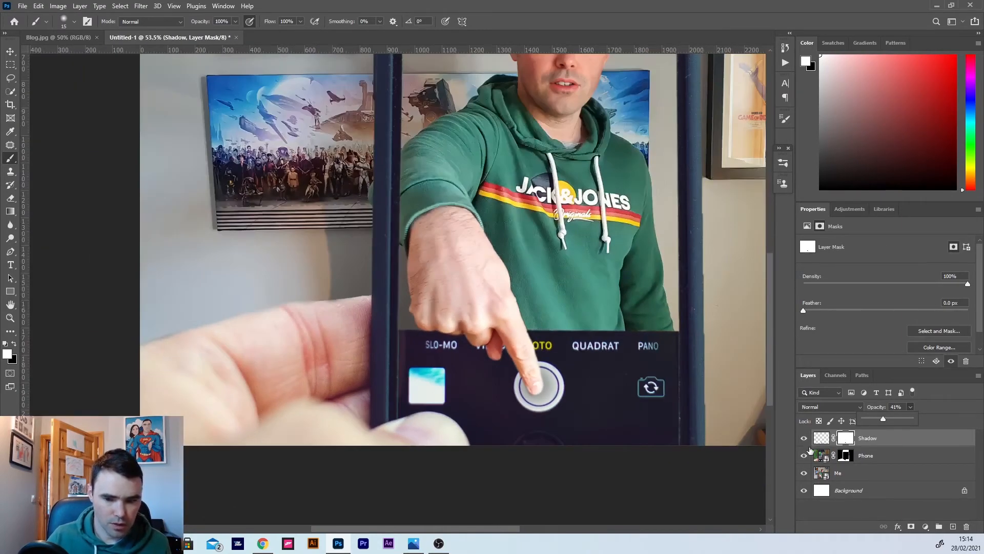
{"action": "left_click", "coordinate": [804, 438]}
{"action": "left_click", "coordinate": [804, 437]}
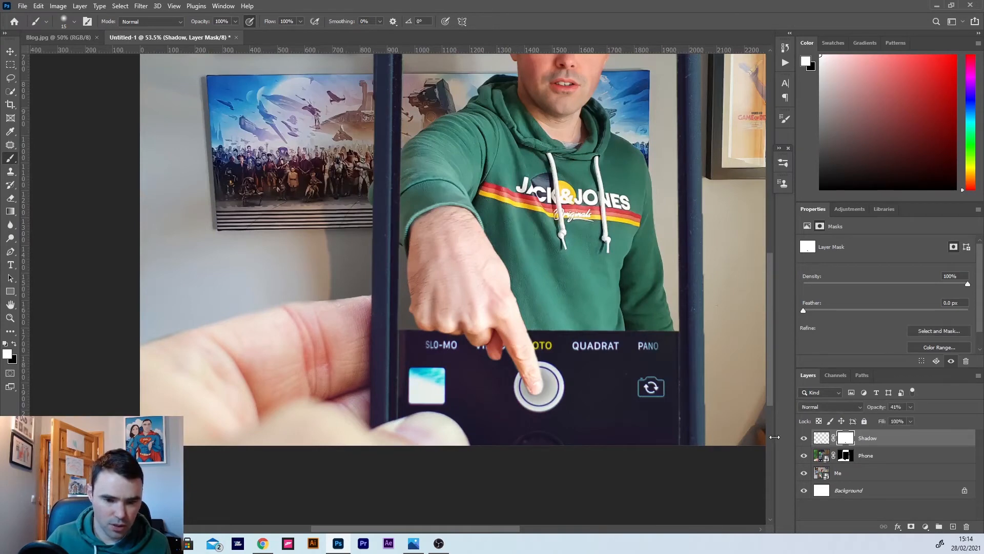
{"action": "scroll", "coordinate": [716, 432], "scroll_direction": "down", "scroll_amount": 2}
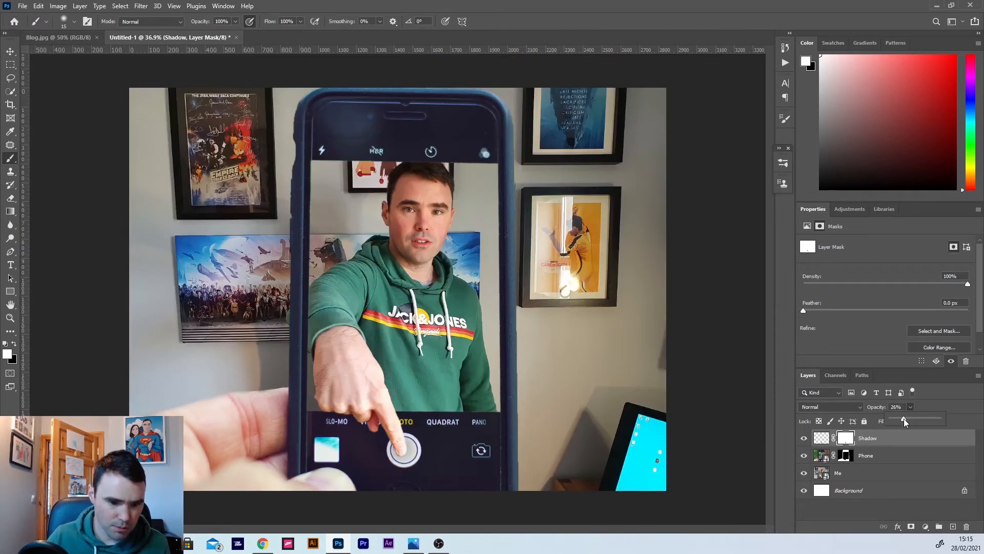
Set the Shadow layer's opacity to 25% and review the whole composite.
{"action": "left_click", "coordinate": [10, 51]}
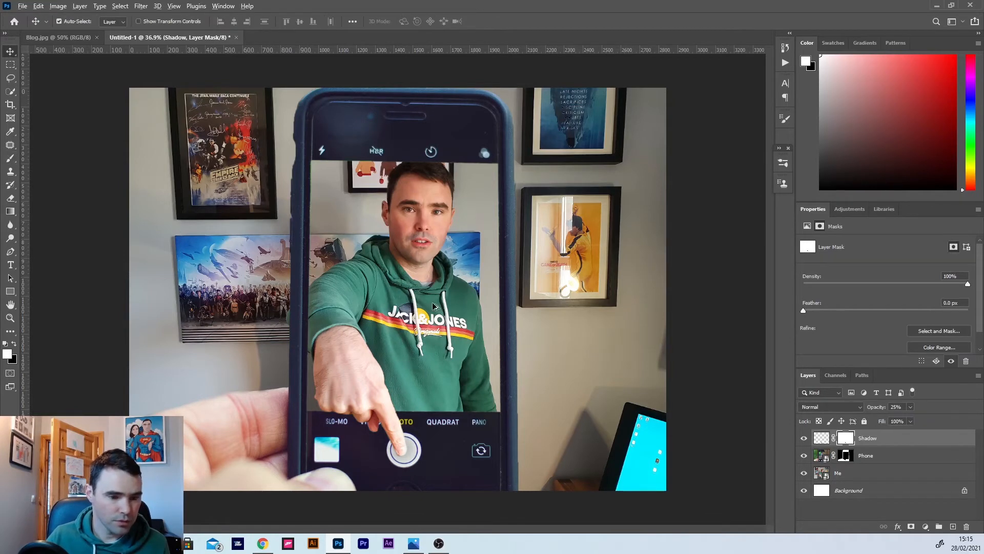
{"action": "scroll", "coordinate": [387, 310], "scroll_direction": "down", "scroll_amount": 2}
{"action": "scroll", "coordinate": [387, 310], "scroll_direction": "up", "scroll_amount": 2}
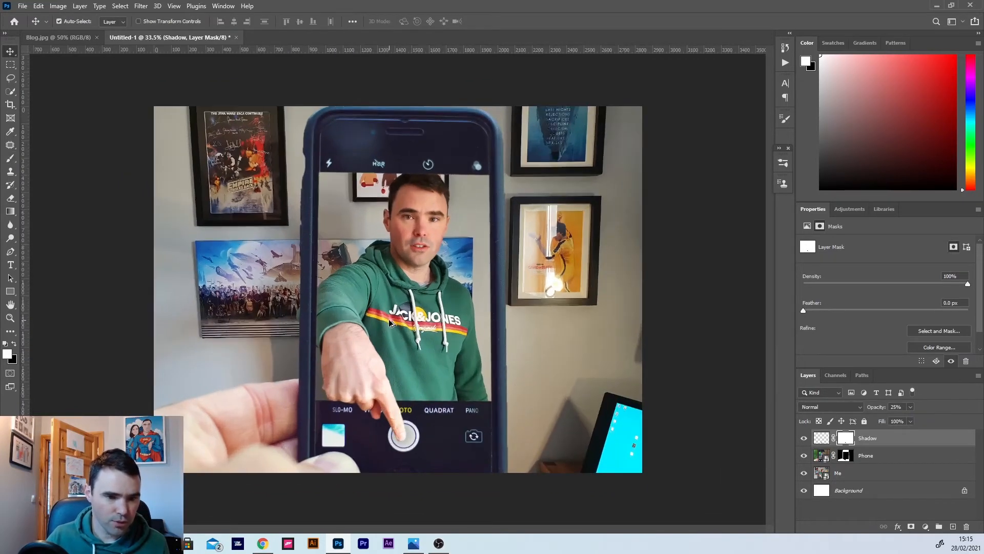
{"action": "scroll", "coordinate": [387, 312], "scroll_direction": "down", "scroll_amount": 1}
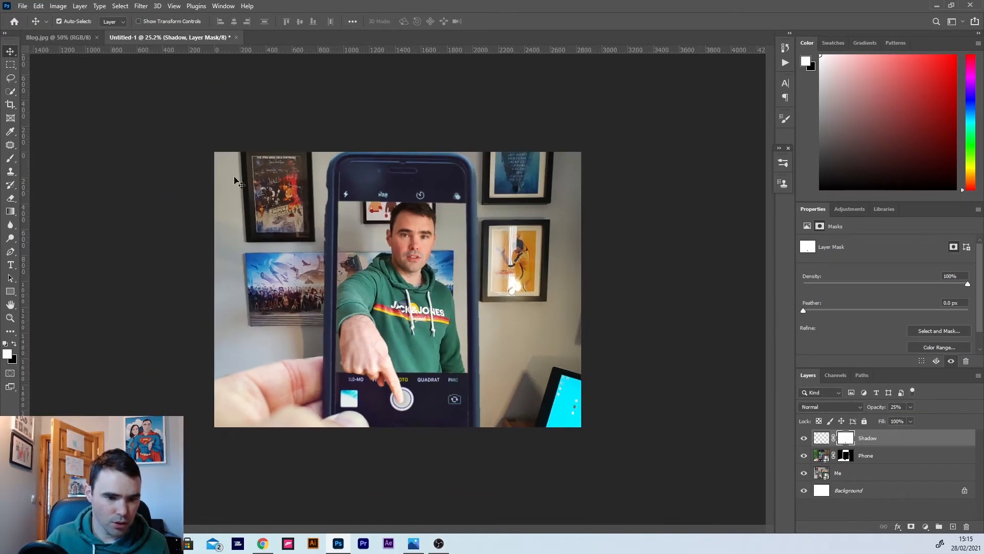
On the Me layer, draw a closed four-point Pen path just inside the phone's outer edges, enclosing its screen.
{"action": "left_click", "coordinate": [820, 474]}
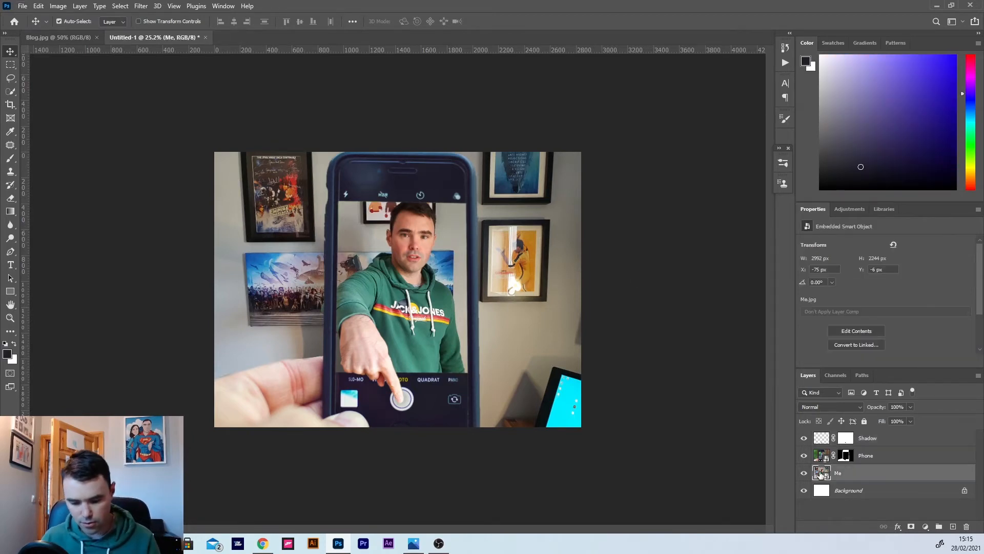
{"action": "key", "text": "p"}
{"action": "key", "text": "ctrl+plus"}
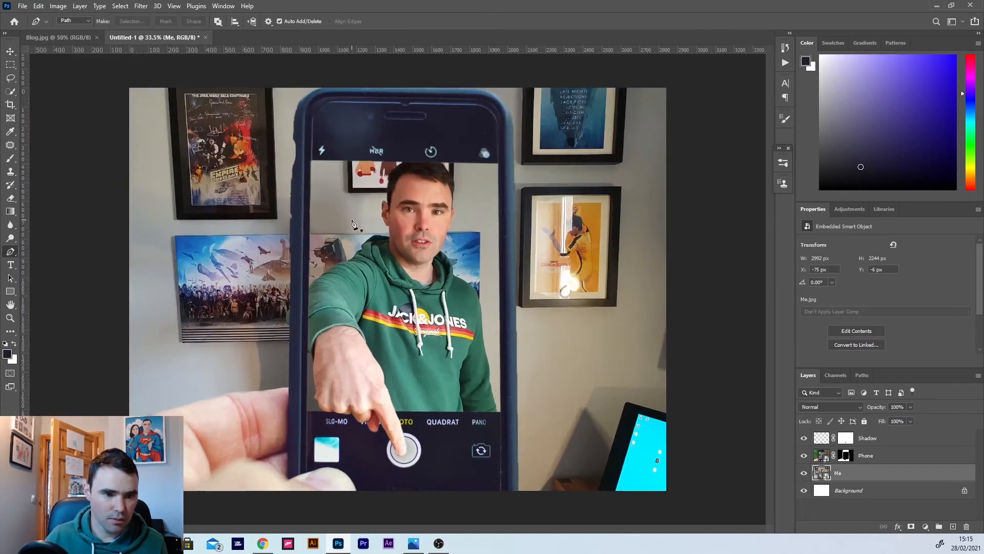
{"action": "left_click", "coordinate": [301, 129]}
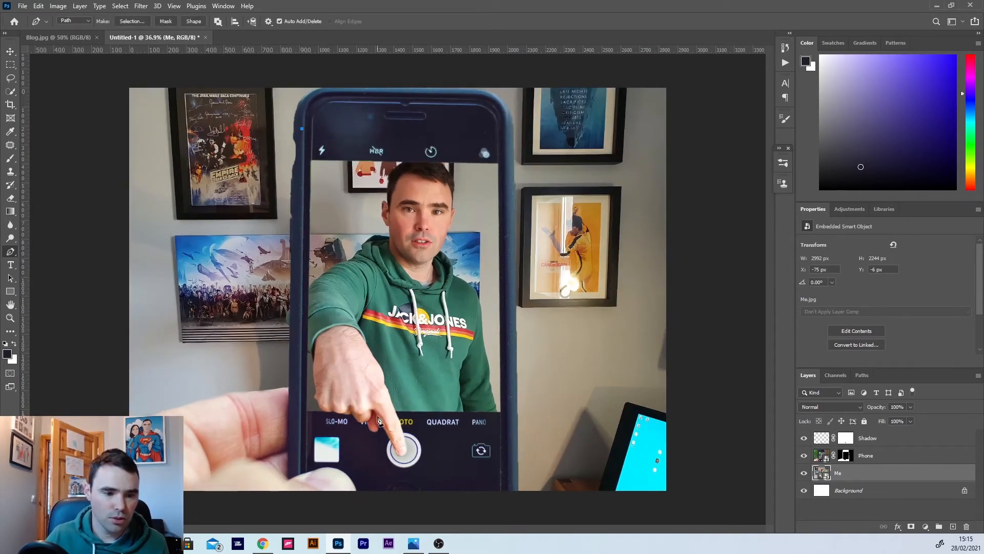
{"action": "left_click", "coordinate": [296, 468]}
{"action": "left_click", "coordinate": [514, 468]}
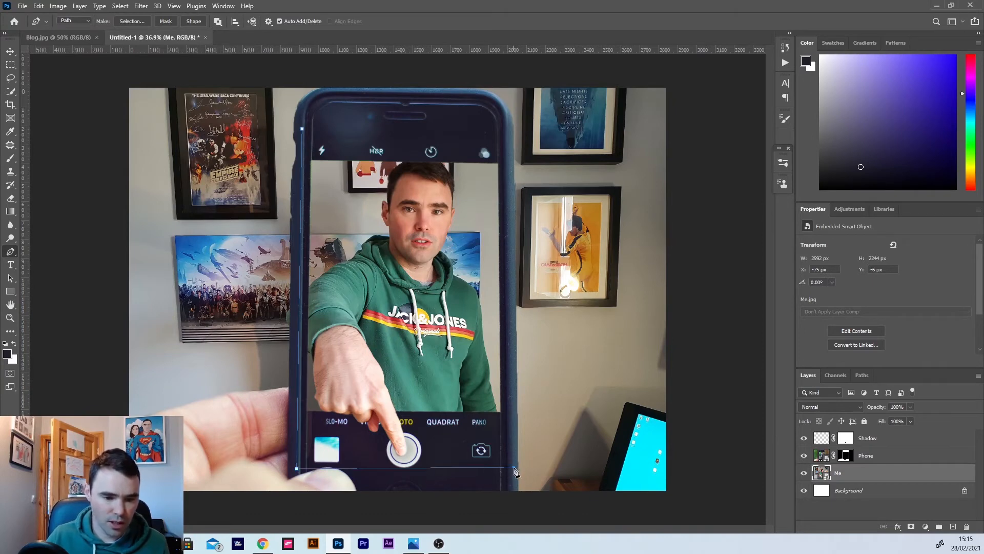
{"action": "left_click", "coordinate": [506, 131]}
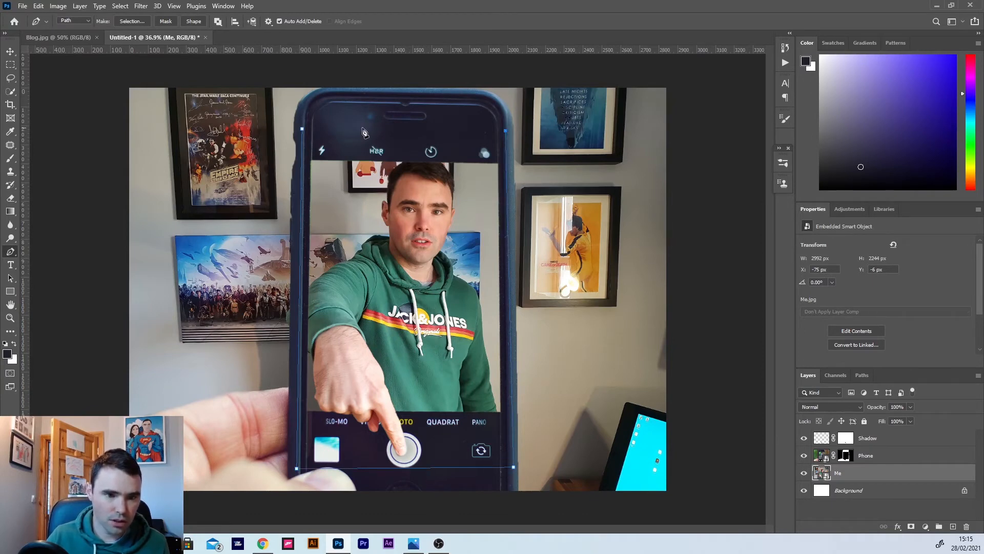
{"action": "left_click", "coordinate": [302, 130]}
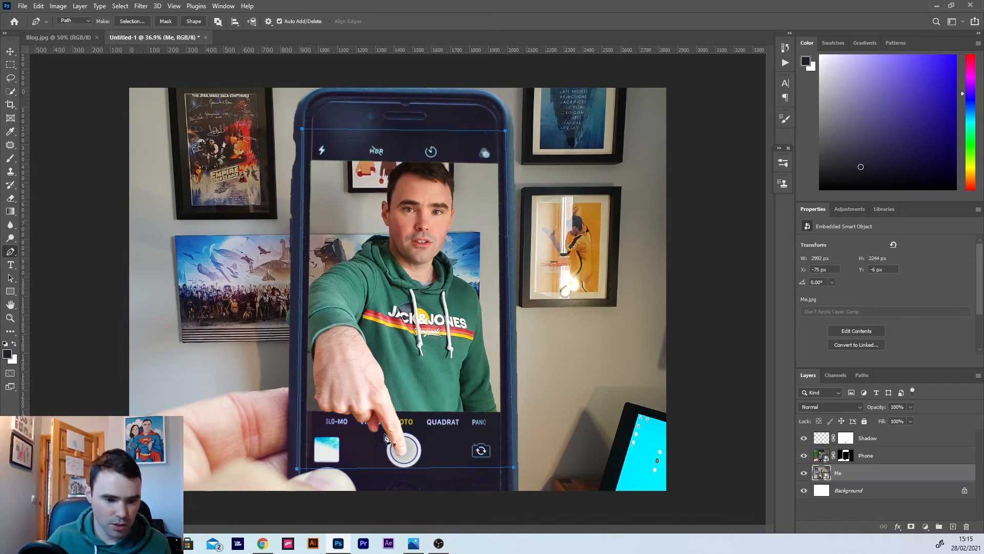
Convert the path to a selection and copy that area of the Me layer to a new layer.
{"action": "right_click", "coordinate": [393, 201]}
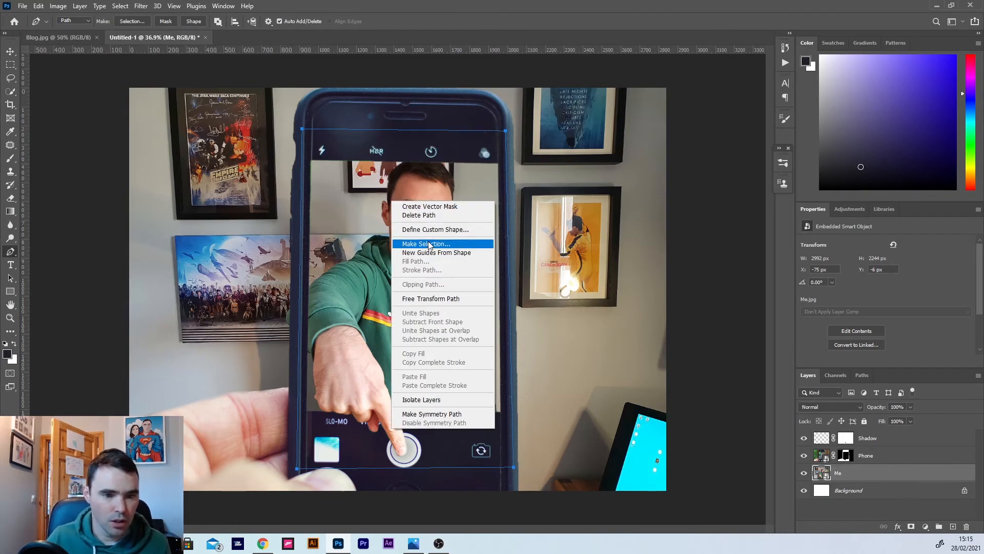
{"action": "left_click", "coordinate": [429, 244]}
{"action": "left_click", "coordinate": [544, 145]}
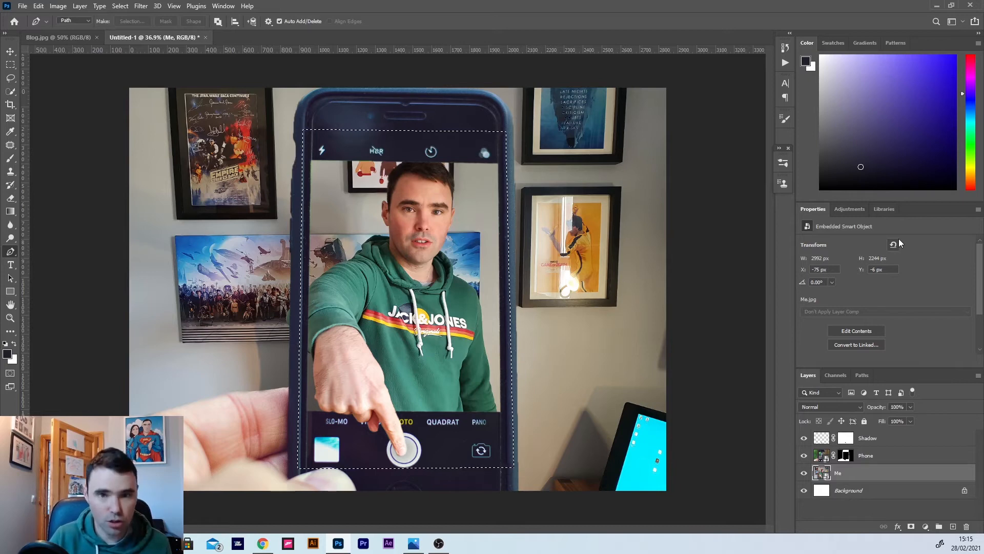
{"action": "key", "text": "ctrl+j"}
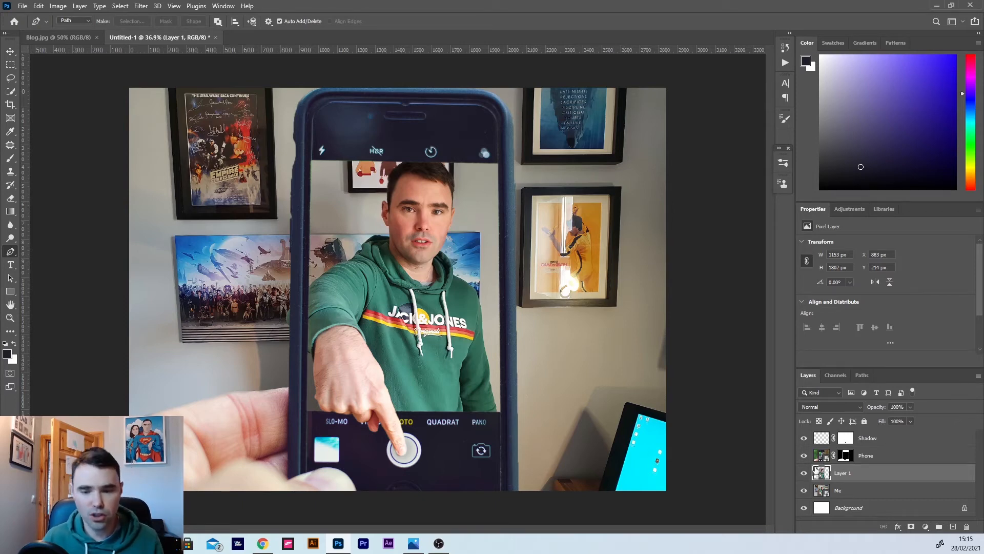
Check the copied portrait area by hiding and showing the original Me layer.
{"action": "left_click", "coordinate": [805, 491]}
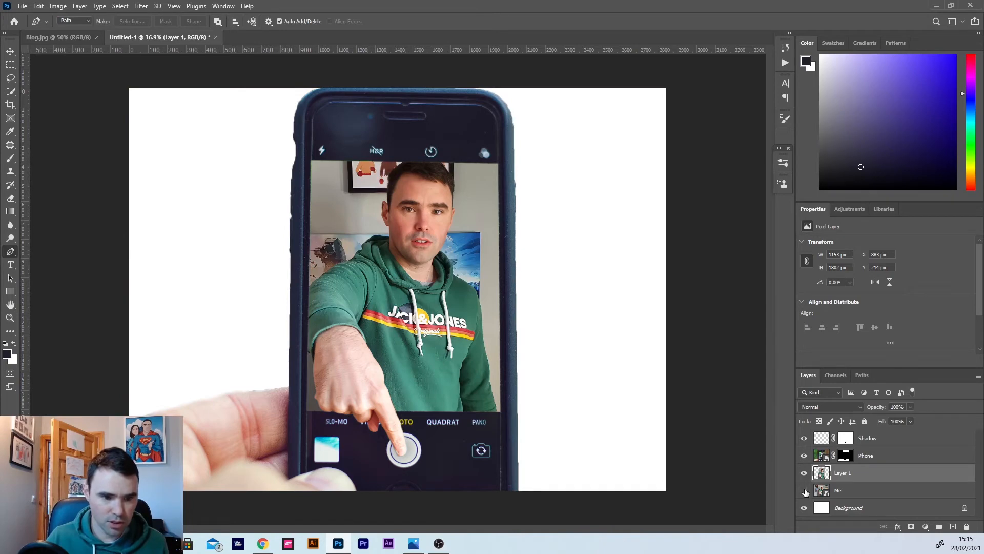
{"action": "left_click", "coordinate": [804, 490]}
{"action": "left_click", "coordinate": [804, 490]}
{"action": "left_click", "coordinate": [804, 491]}
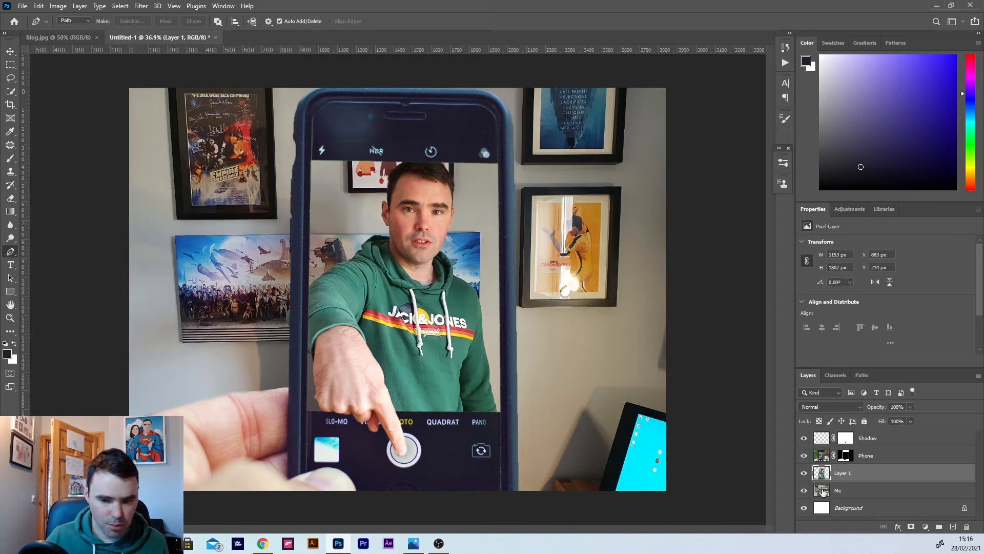
Rename the copied portrait layer New Me.
{"action": "left_click", "coordinate": [823, 491]}
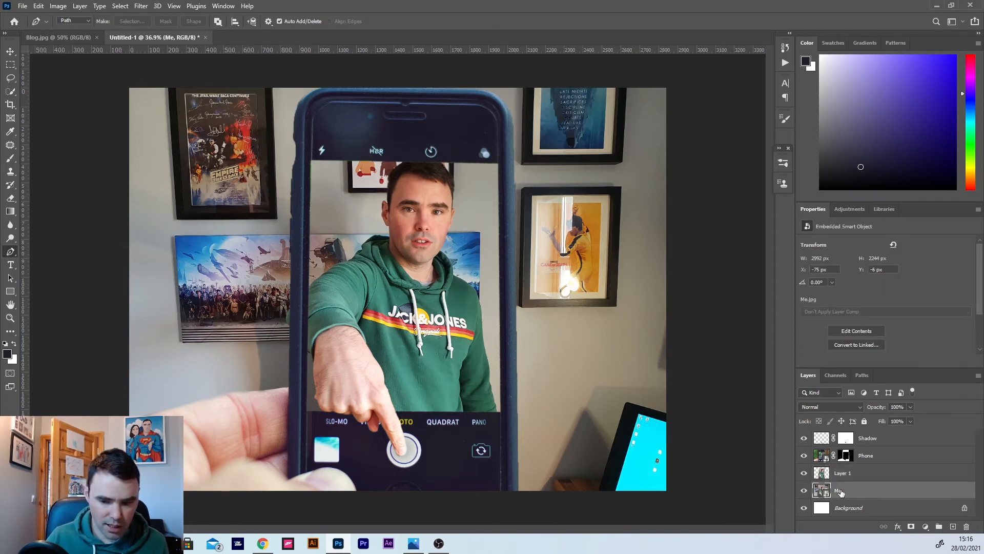
{"action": "double_click", "coordinate": [840, 472]}
{"action": "type", "text": "New Me"}
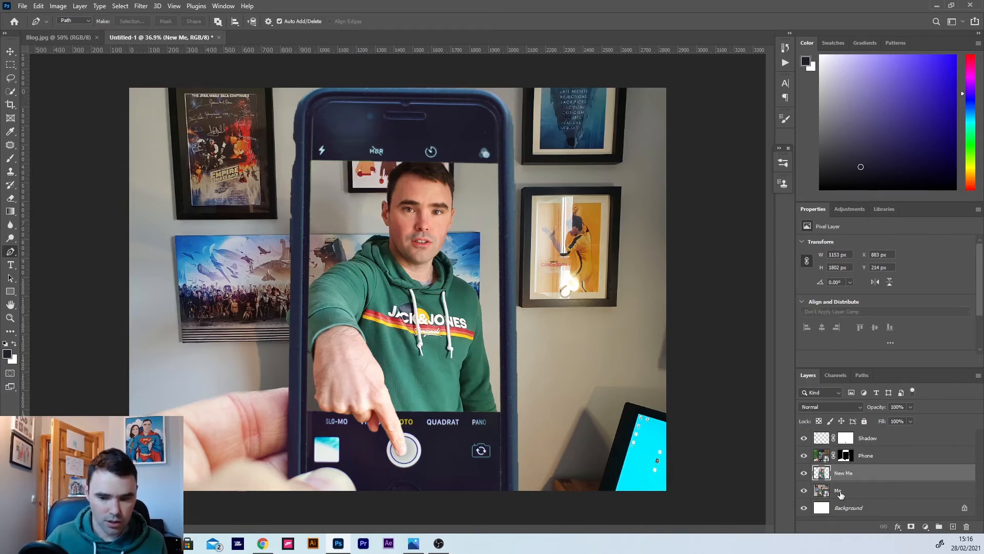
Add a Brightness/Contrast adjustment above the Me layer with brightness -34 and clip it to that layer.
{"action": "left_click", "coordinate": [841, 492]}
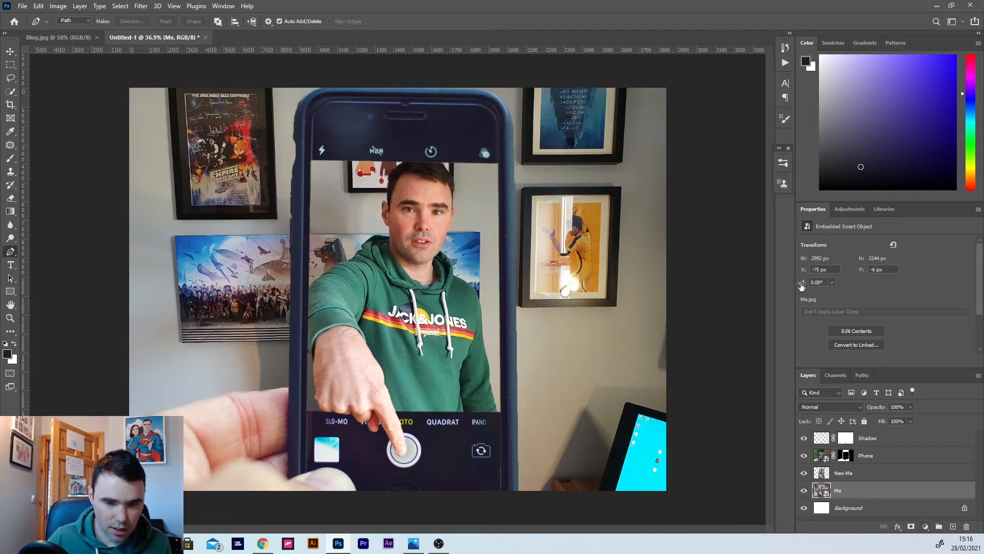
{"action": "left_click", "coordinate": [925, 527]}
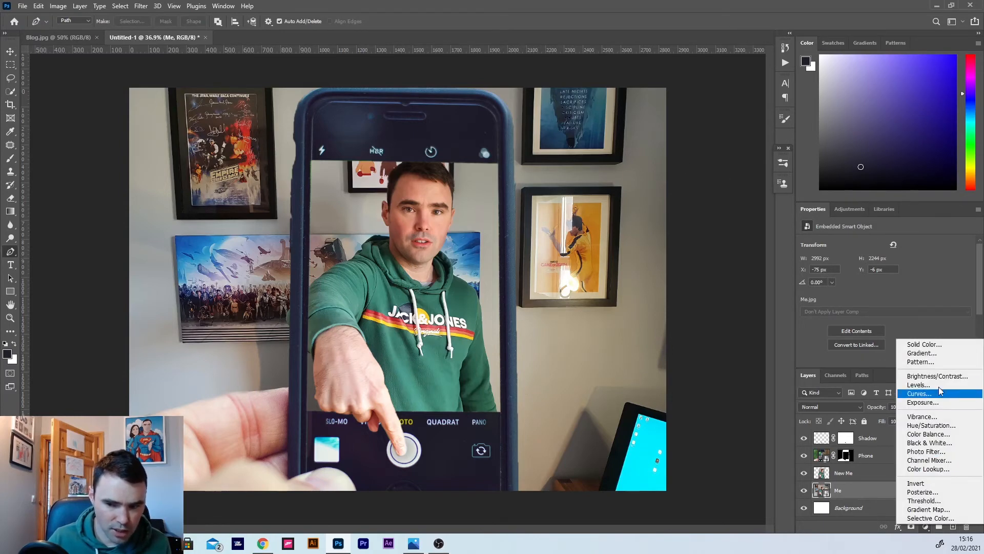
{"action": "left_click", "coordinate": [938, 373]}
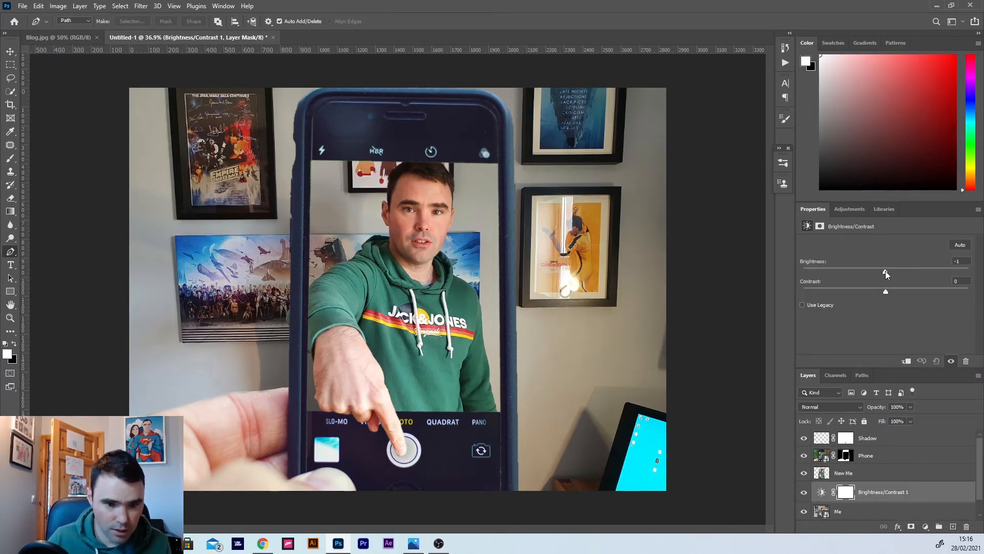
{"action": "left_click_drag", "start_coordinate": [885, 272], "coordinate": [861, 270]}
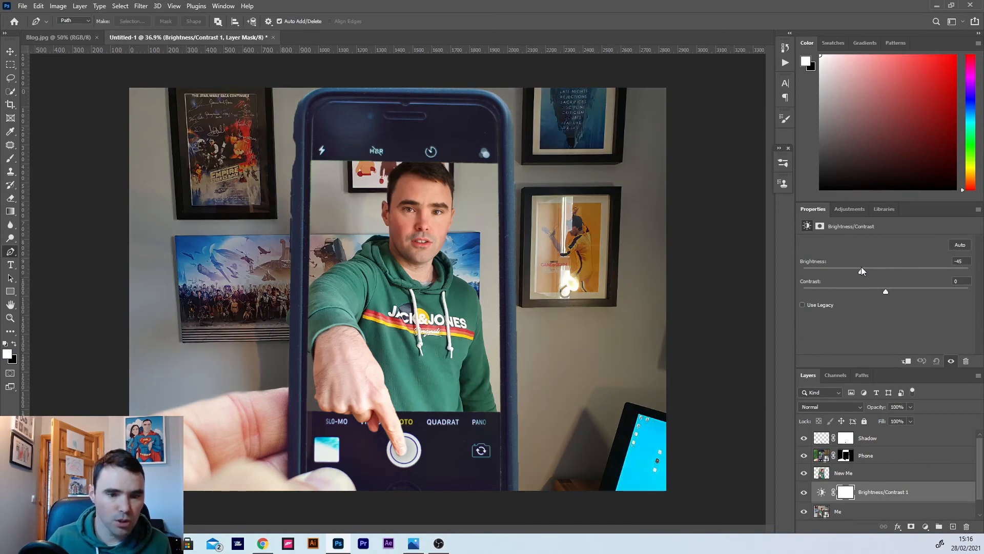
{"action": "mouse_move", "coordinate": [862, 266]}
{"action": "left_mouse_down"}
{"action": "mouse_move", "coordinate": [695, 267]}
{"action": "mouse_move", "coordinate": [885, 271]}
{"action": "mouse_move", "coordinate": [866, 271]}
{"action": "left_mouse_up"}
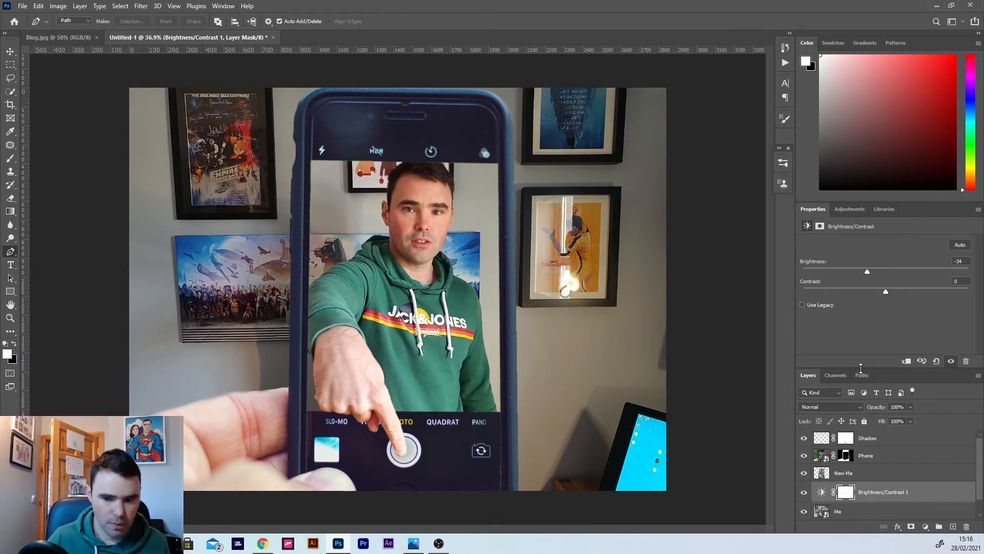
{"action": "scroll", "coordinate": [831, 495], "scroll_direction": "down", "scroll_amount": 1}
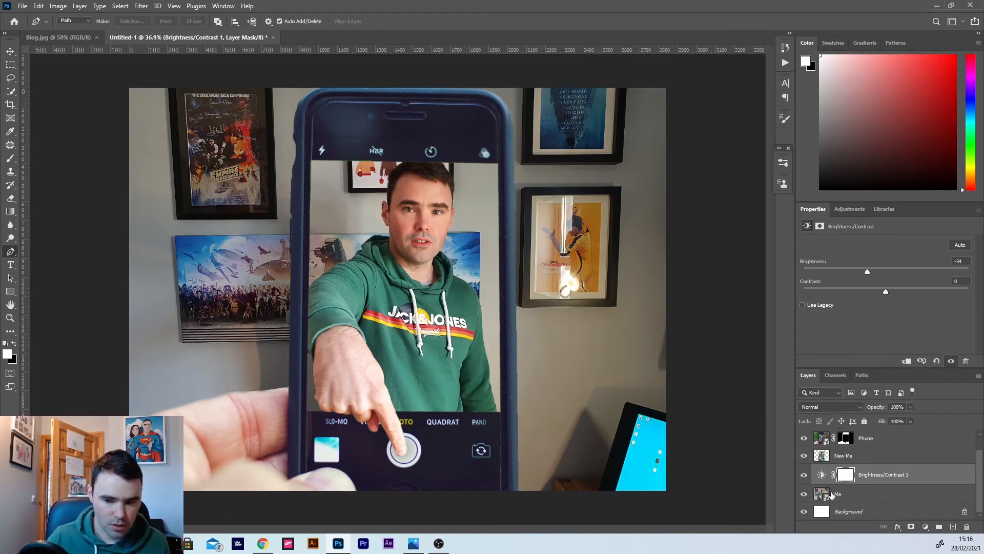
{"action": "left_click", "coordinate": [906, 361]}
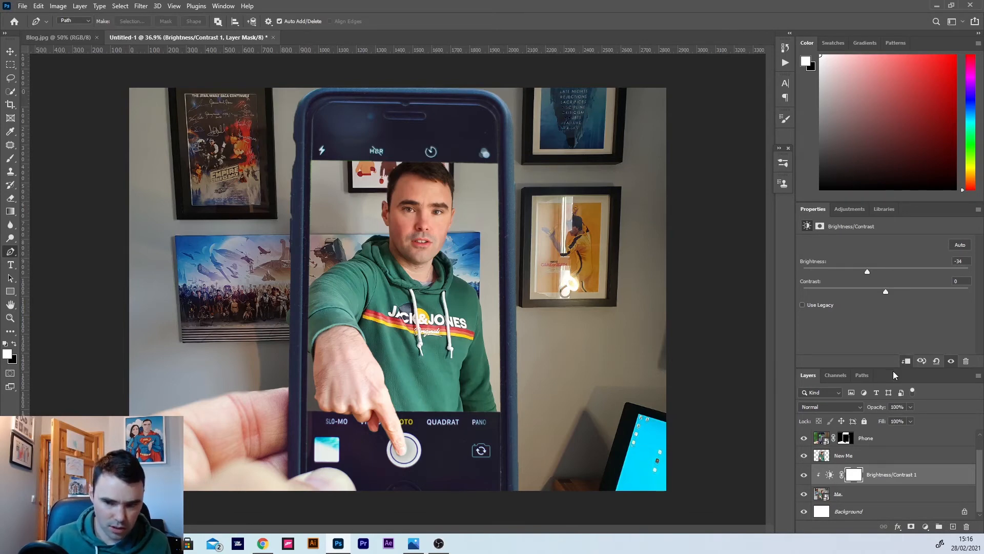
Apply a Gaussian Blur with a 2.8 pixel radius to the Me layer.
{"action": "left_click", "coordinate": [840, 495]}
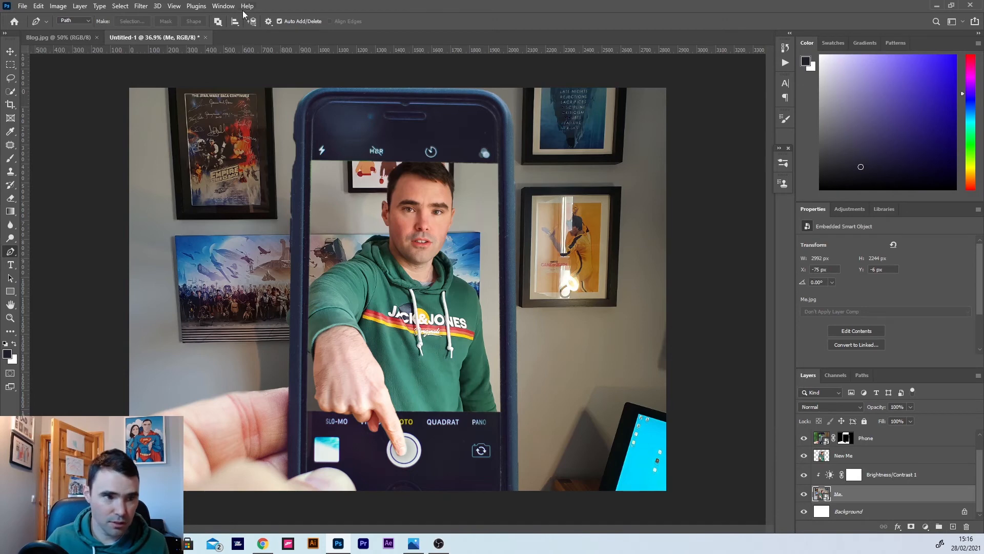
{"action": "left_click", "coordinate": [141, 6]}
{"action": "mouse_move", "coordinate": [174, 137]}
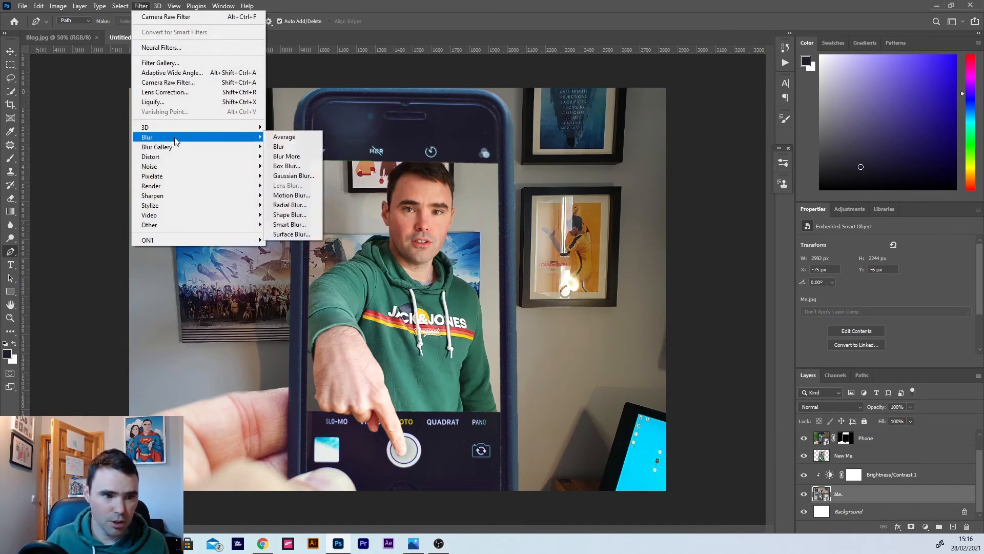
{"action": "left_click", "coordinate": [300, 176]}
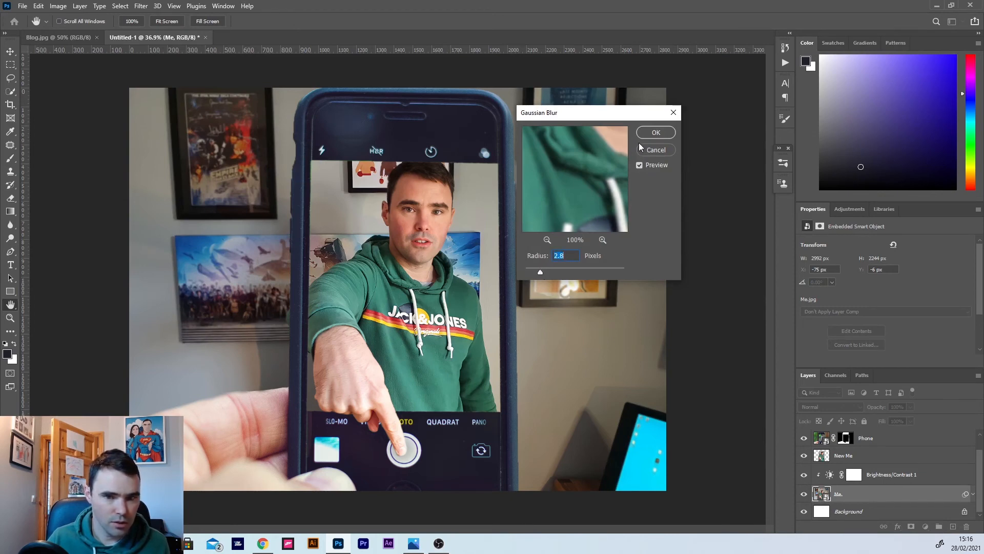
{"action": "left_click", "coordinate": [653, 134]}
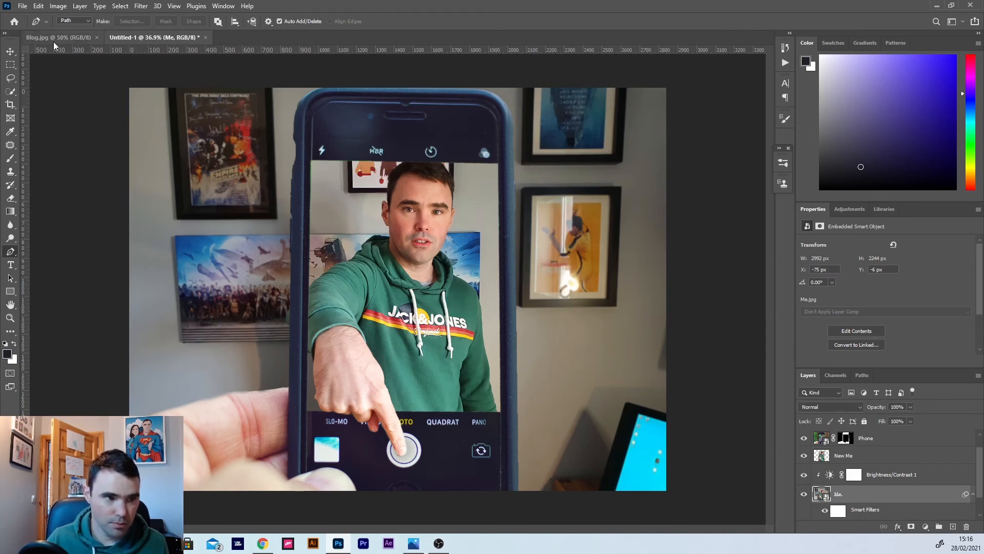
Compare the composite with the New Me layer hidden and shown.
{"action": "left_click", "coordinate": [11, 52]}
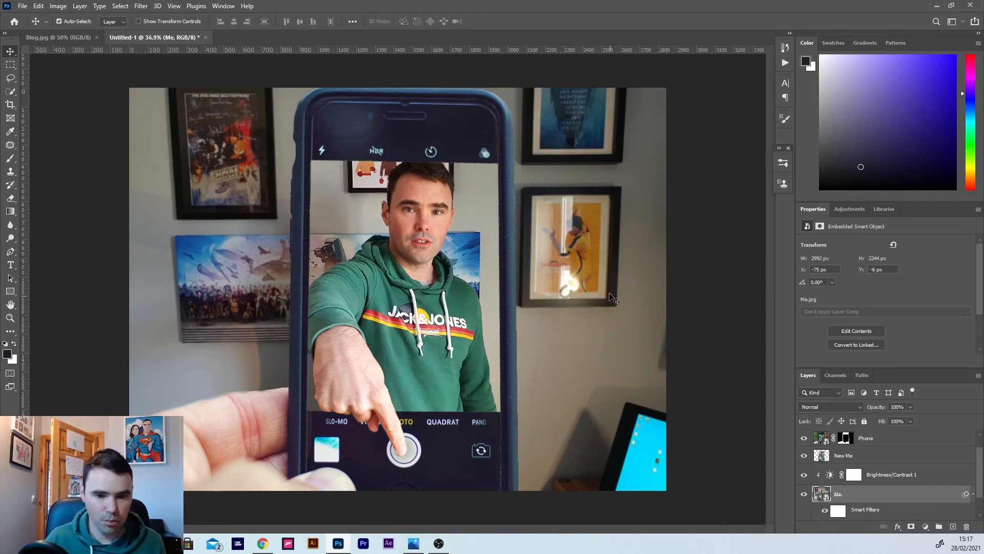
{"action": "left_click", "coordinate": [804, 456]}
{"action": "left_click", "coordinate": [804, 456]}
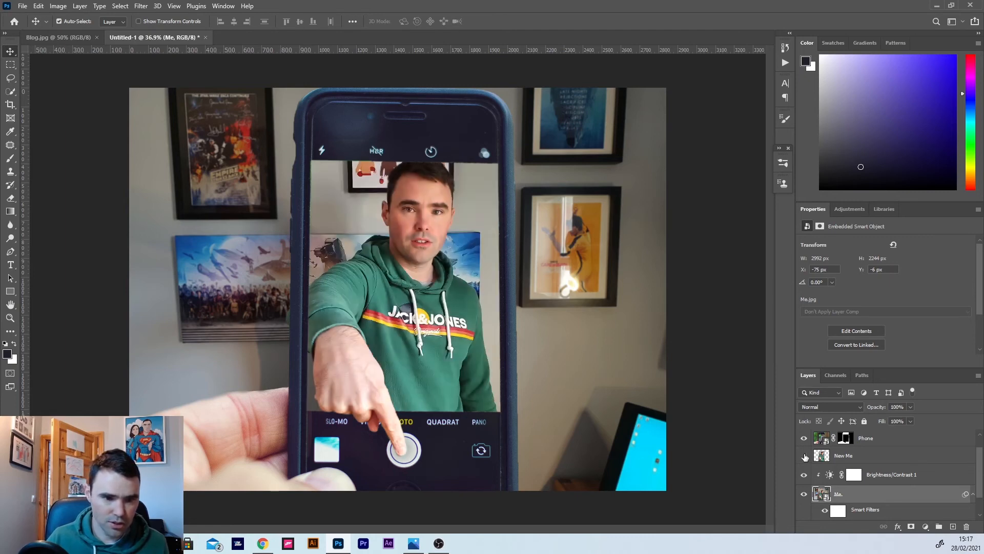
{"action": "left_click", "coordinate": [805, 456]}
{"action": "left_click", "coordinate": [804, 456]}
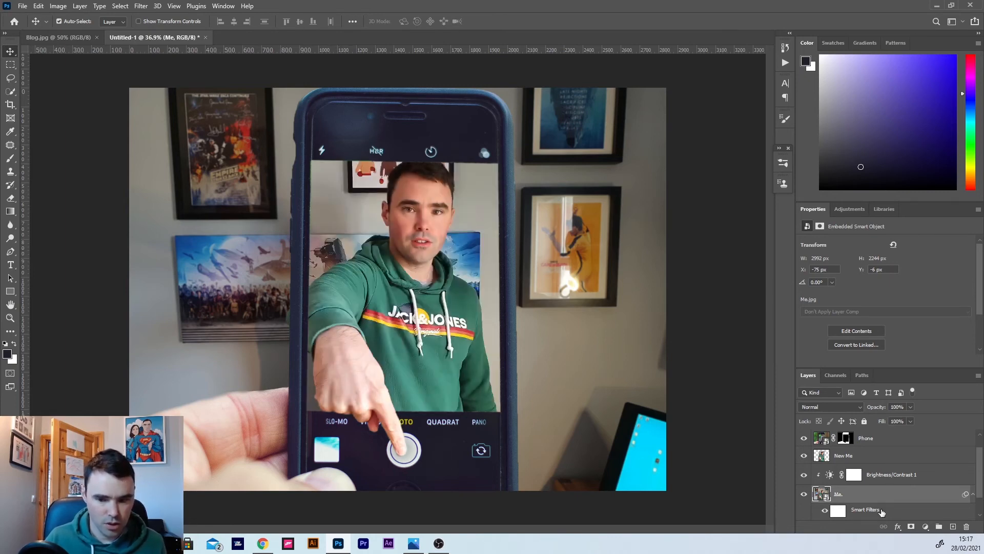
Stamp all layers from Background up to Shadow into a new merged layer on top, and select the Shadow layer.
{"action": "scroll", "coordinate": [879, 511], "scroll_direction": "down", "scroll_amount": 1}
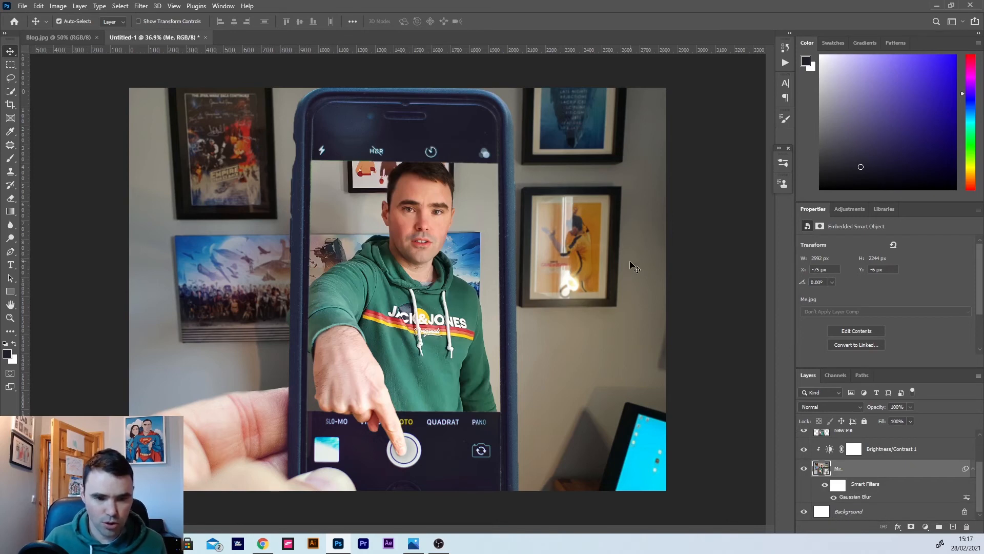
{"action": "left_click", "coordinate": [846, 512]}
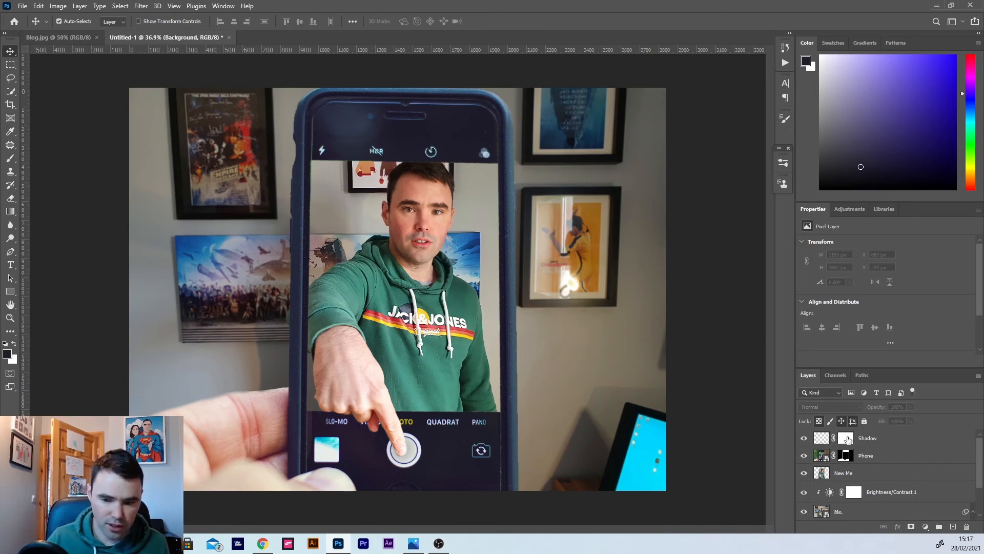
{"action": "left_click", "coordinate": [824, 439], "text": "shift"}
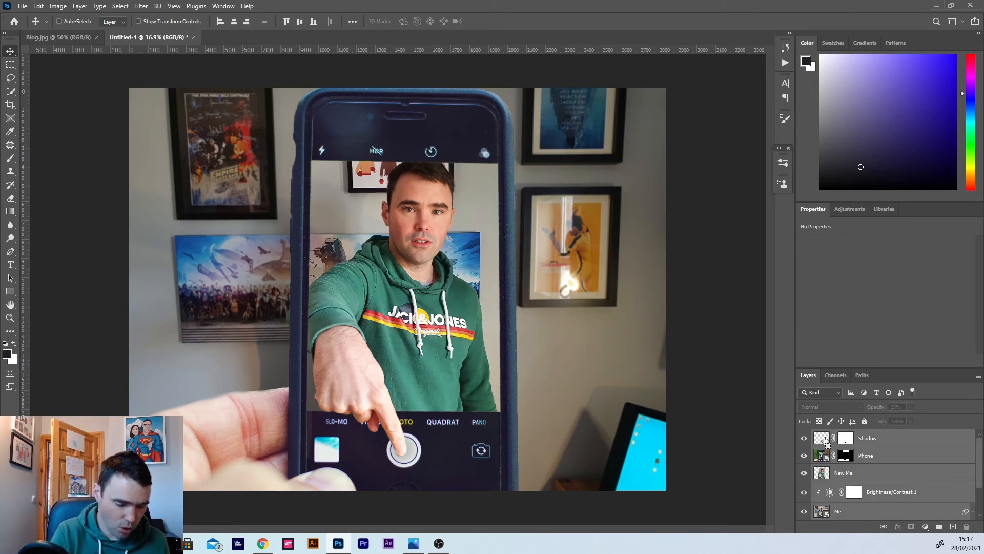
{"action": "key", "text": "ctrl+alt+shift+e"}
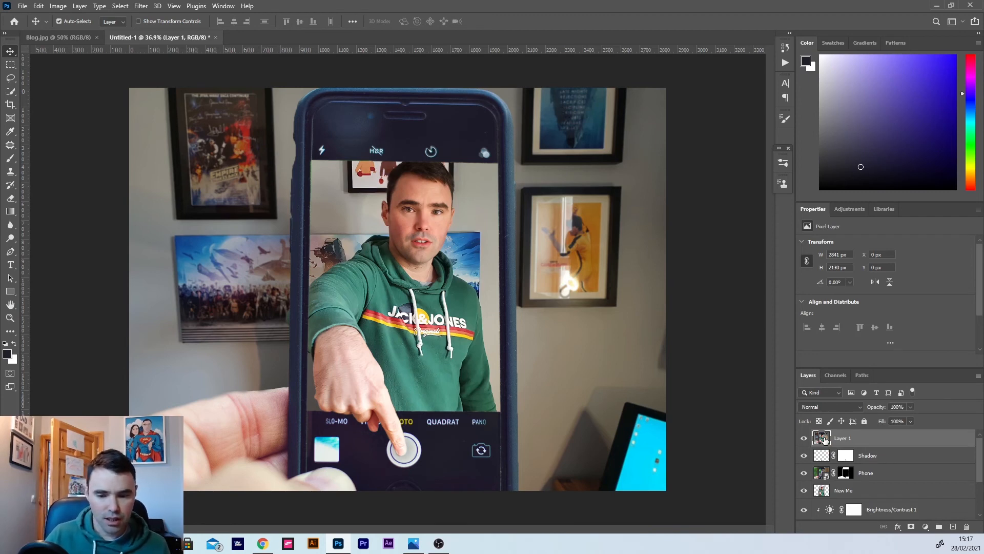
{"action": "left_click", "coordinate": [824, 455]}
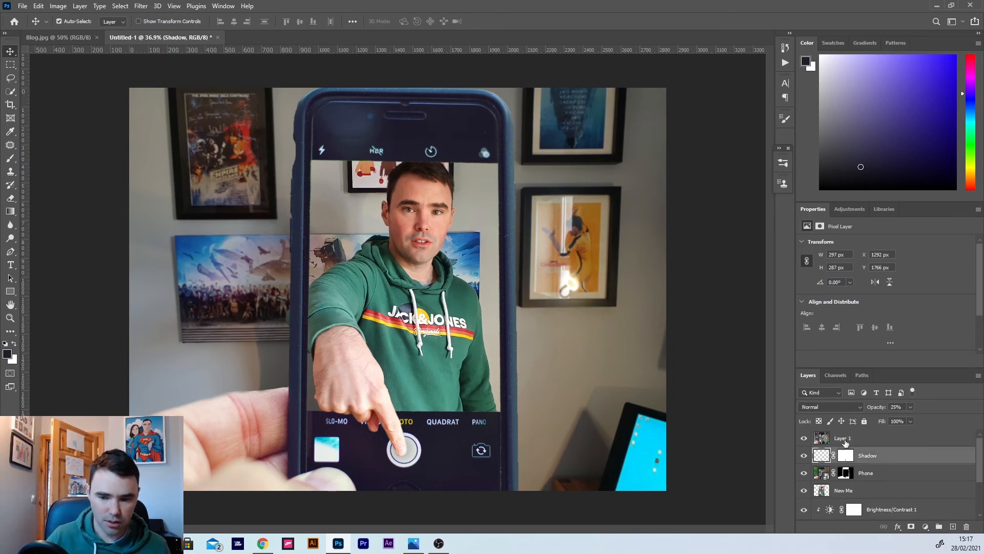
In a Camera Raw Filter on the merged Layer 1, set Blacks to -42, Clarity to +12 and Texture to +7.
{"action": "left_click", "coordinate": [833, 440]}
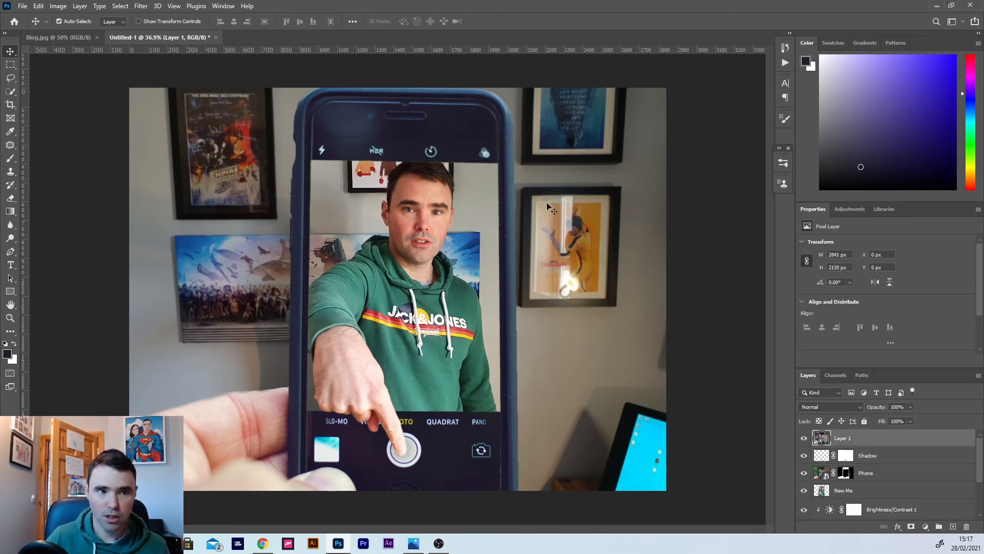
{"action": "left_click", "coordinate": [140, 6]}
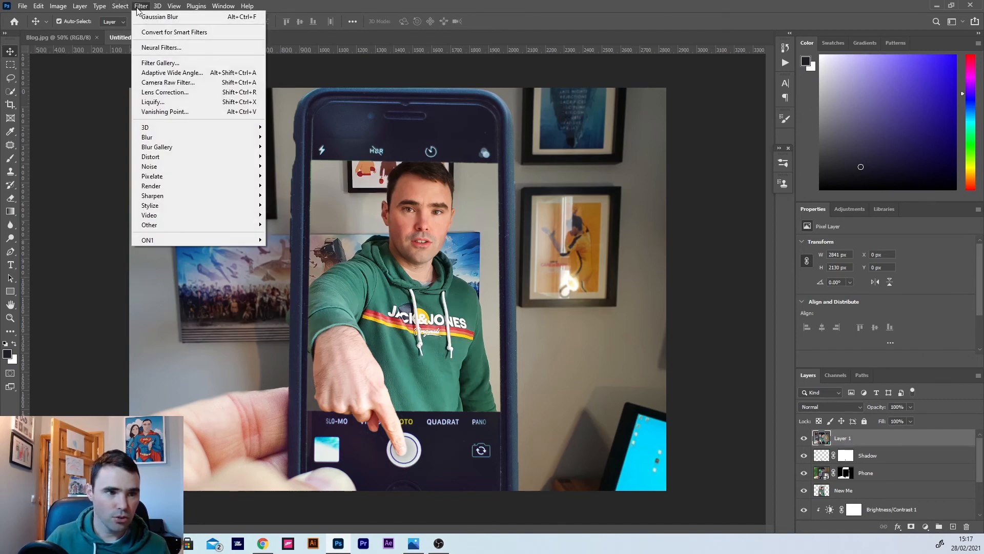
{"action": "left_click", "coordinate": [169, 83]}
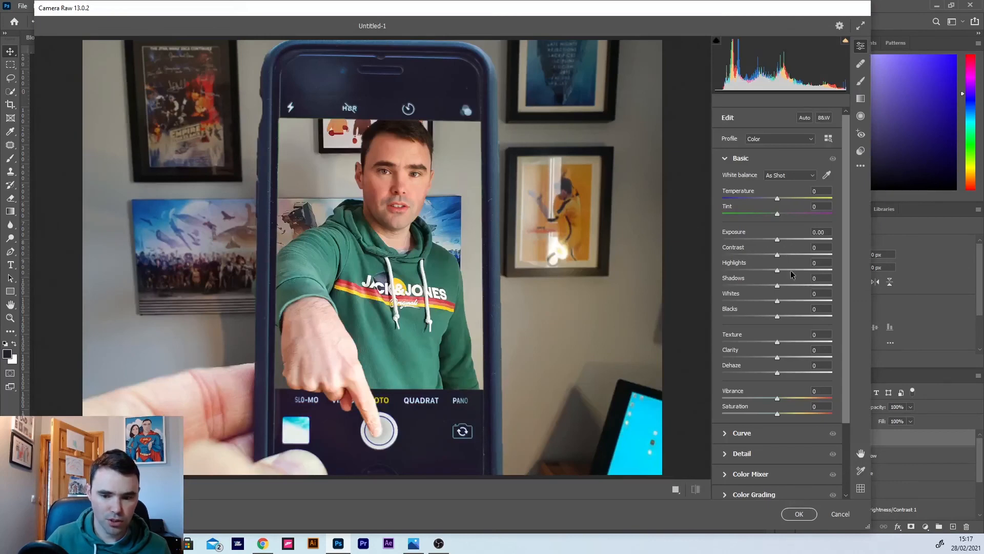
{"action": "mouse_move", "coordinate": [848, 399]}
{"action": "left_mouse_down"}
{"action": "mouse_move", "coordinate": [848, 408]}
{"action": "mouse_move", "coordinate": [848, 390]}
{"action": "left_mouse_up"}
{"action": "left_click_drag", "start_coordinate": [777, 317], "coordinate": [753, 316]}
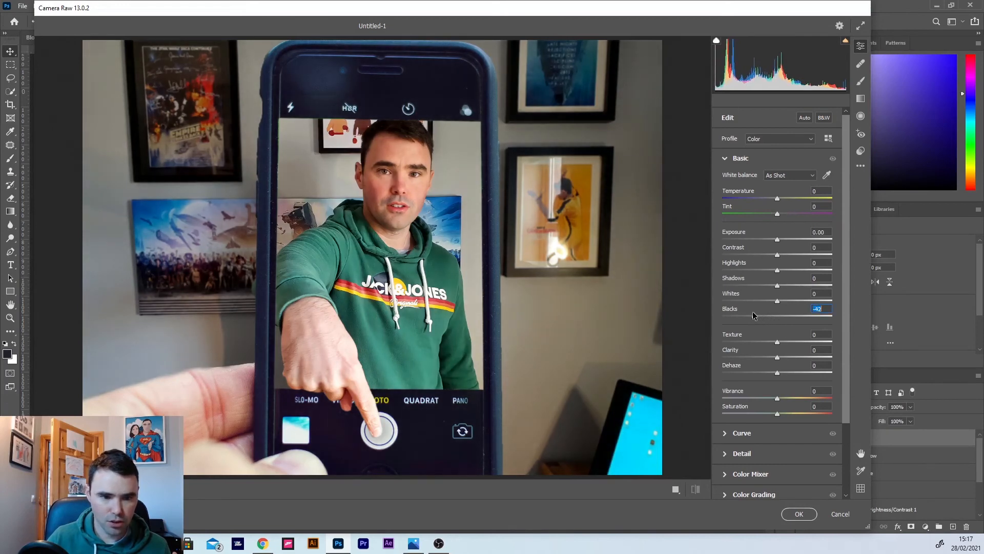
{"action": "left_click", "coordinate": [779, 360]}
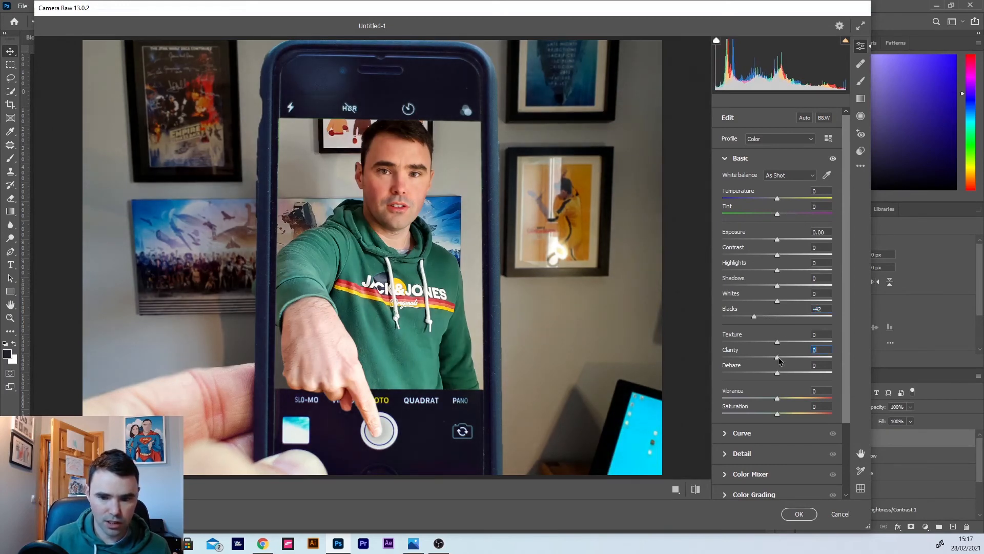
{"action": "left_click_drag", "start_coordinate": [778, 360], "coordinate": [781, 343]}
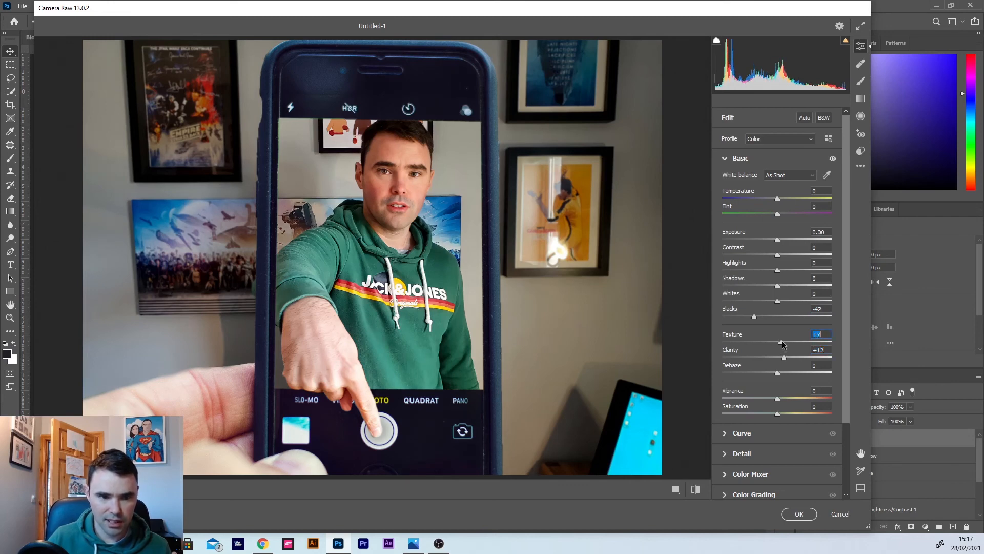
Apply the Camera Raw effects with vignetting -36 and grain 6, and compare the image with Layer 1 hidden and shown.
{"action": "left_click_drag", "start_coordinate": [849, 358], "coordinate": [849, 433]}
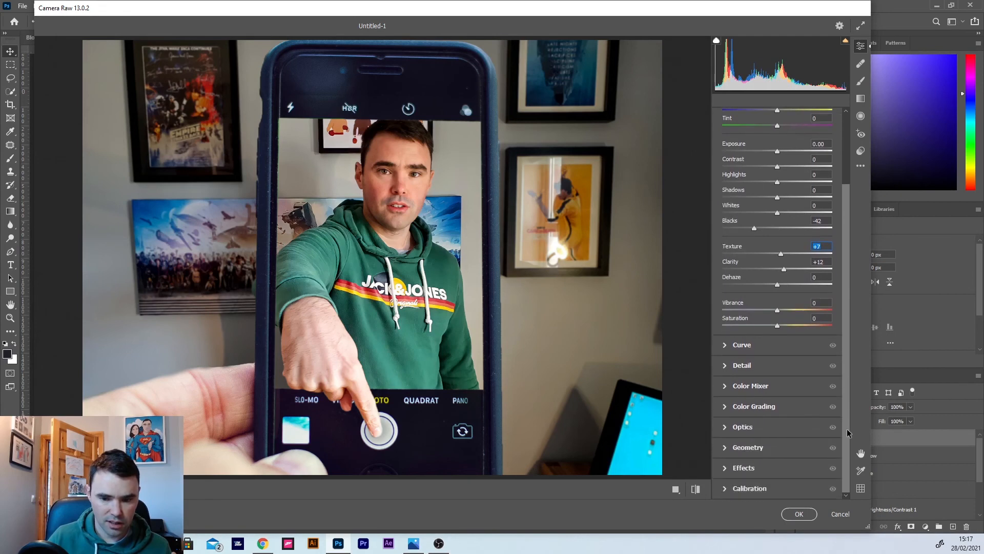
{"action": "left_click", "coordinate": [723, 472], "text": "alt"}
{"action": "left_click_drag", "start_coordinate": [777, 347], "coordinate": [729, 328]}
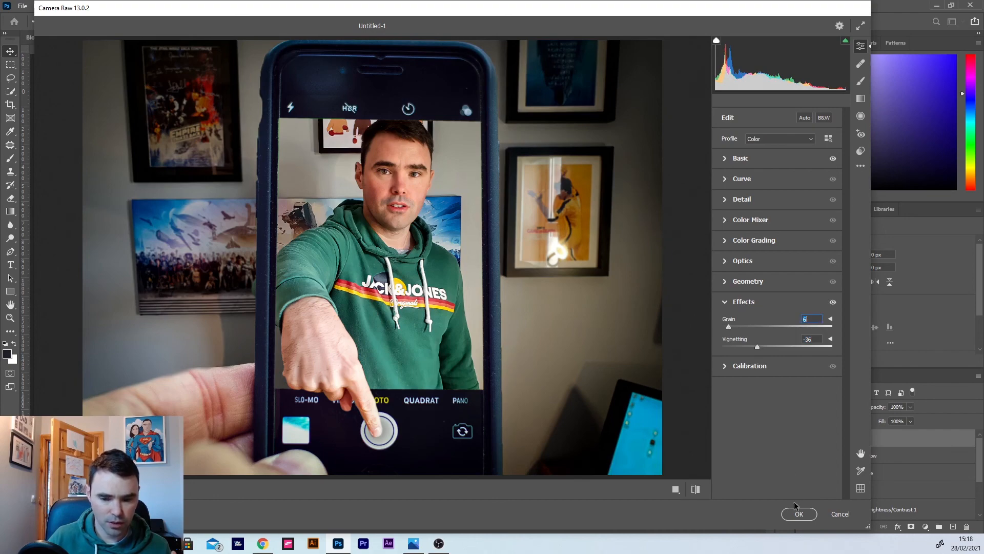
{"action": "left_click", "coordinate": [798, 514]}
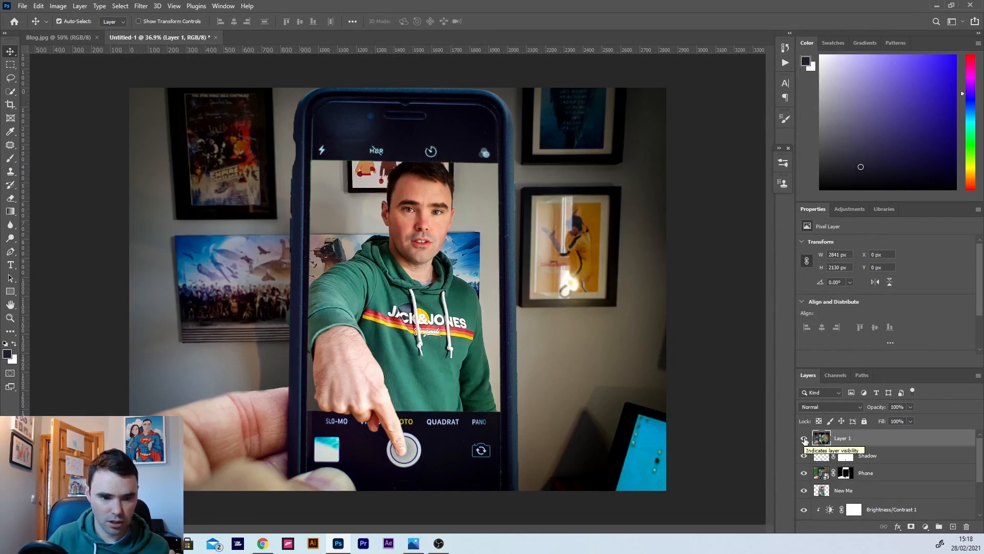
{"action": "left_click", "coordinate": [804, 439]}
{"action": "left_click", "coordinate": [803, 439]}
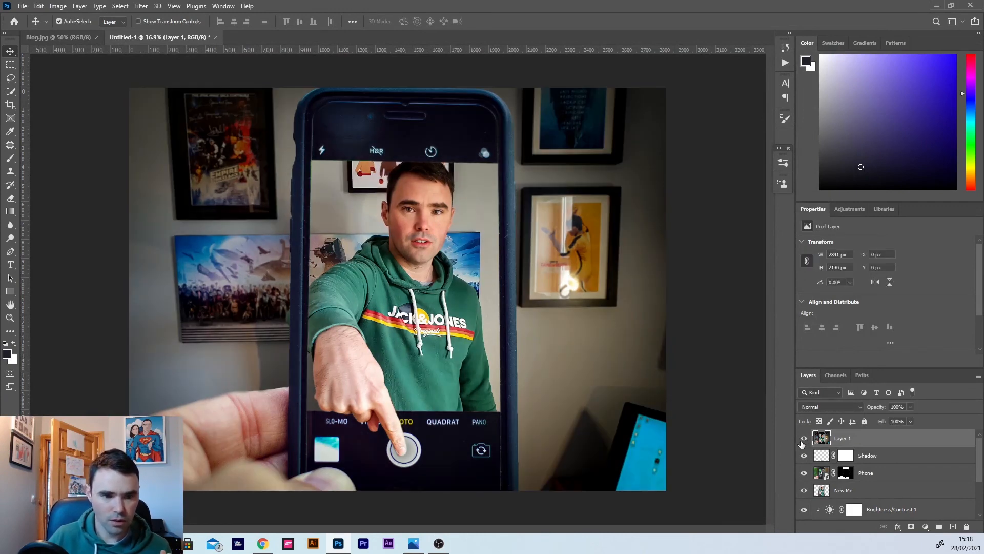